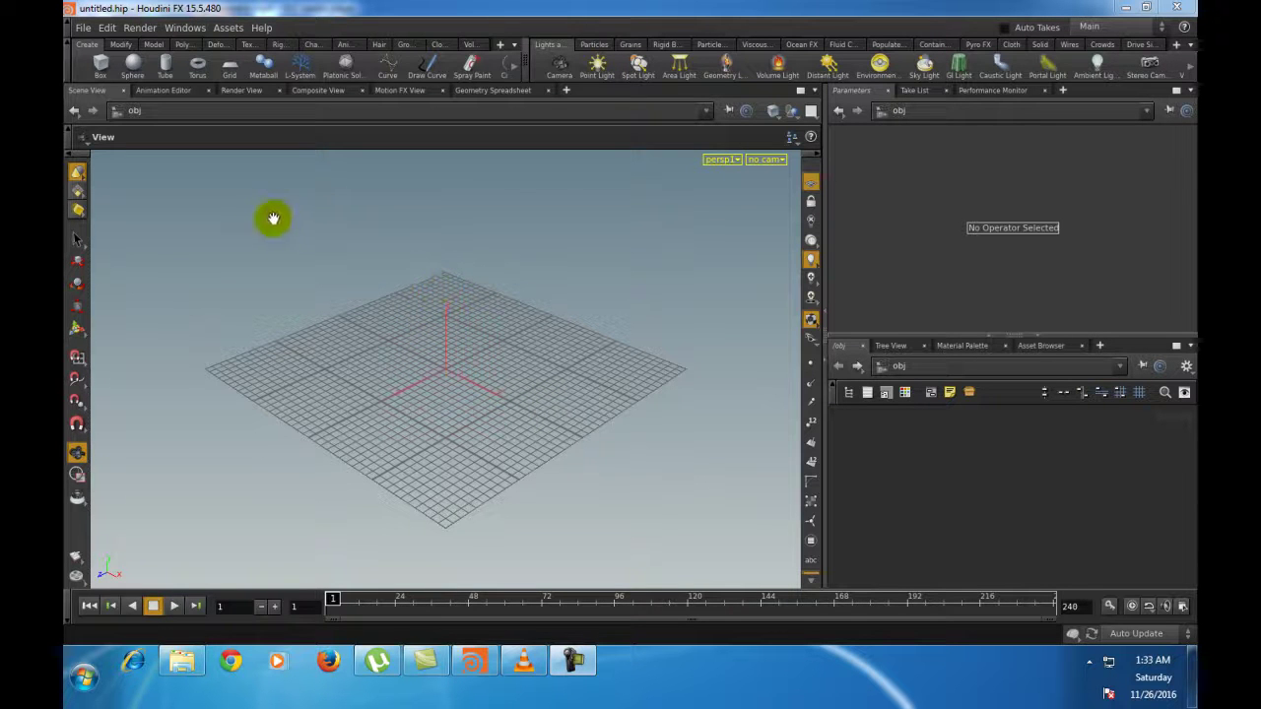
Step: Create a box on the ground plane at about 0.06, 0, -2.43 and shift its node slightly in the network
{"action": "left_click", "coordinate": [102, 67]}
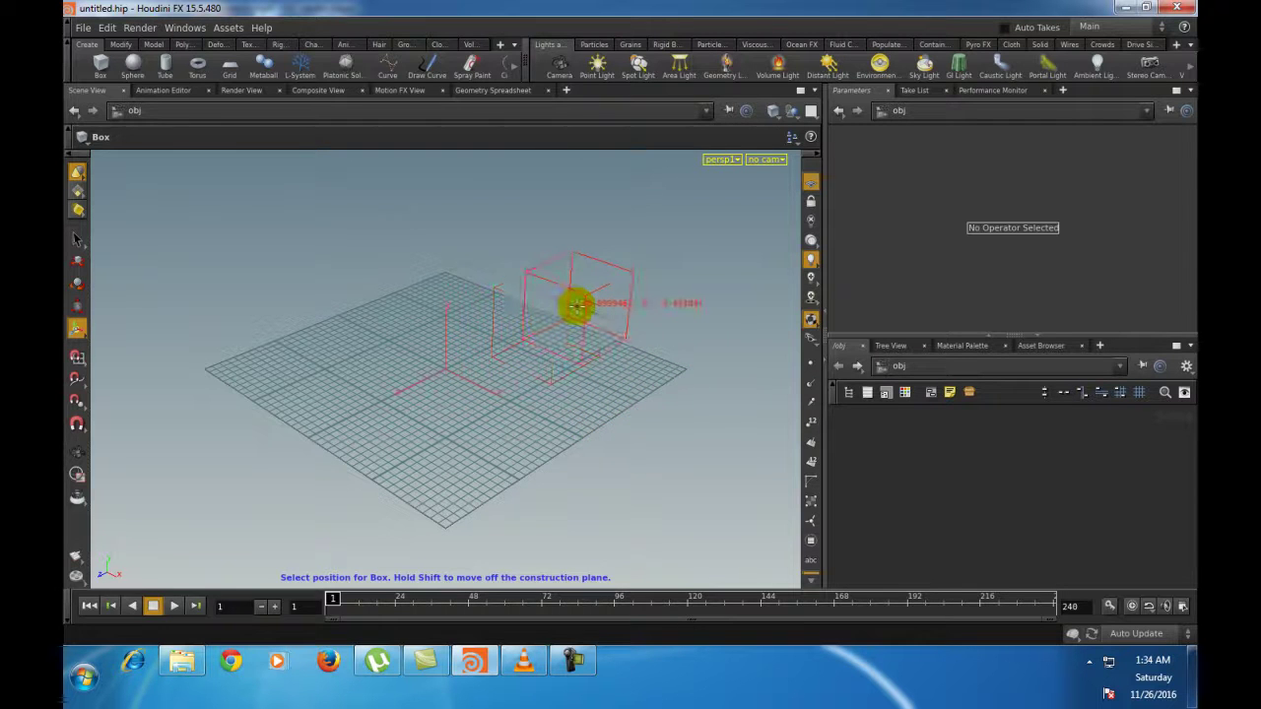
{"action": "left_click", "coordinate": [574, 306]}
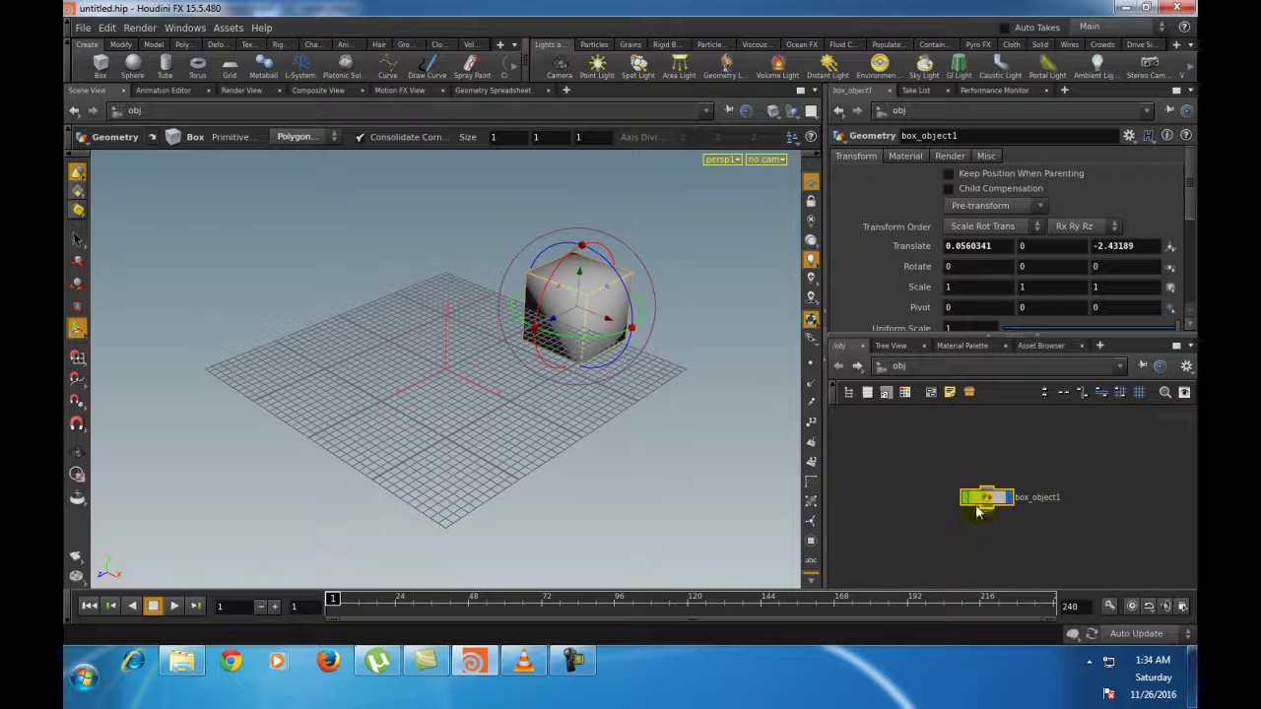
{"action": "mouse_move", "coordinate": [993, 504]}
{"action": "left_mouse_down"}
{"action": "mouse_move", "coordinate": [980, 479]}
{"action": "mouse_move", "coordinate": [984, 514]}
{"action": "left_mouse_up"}
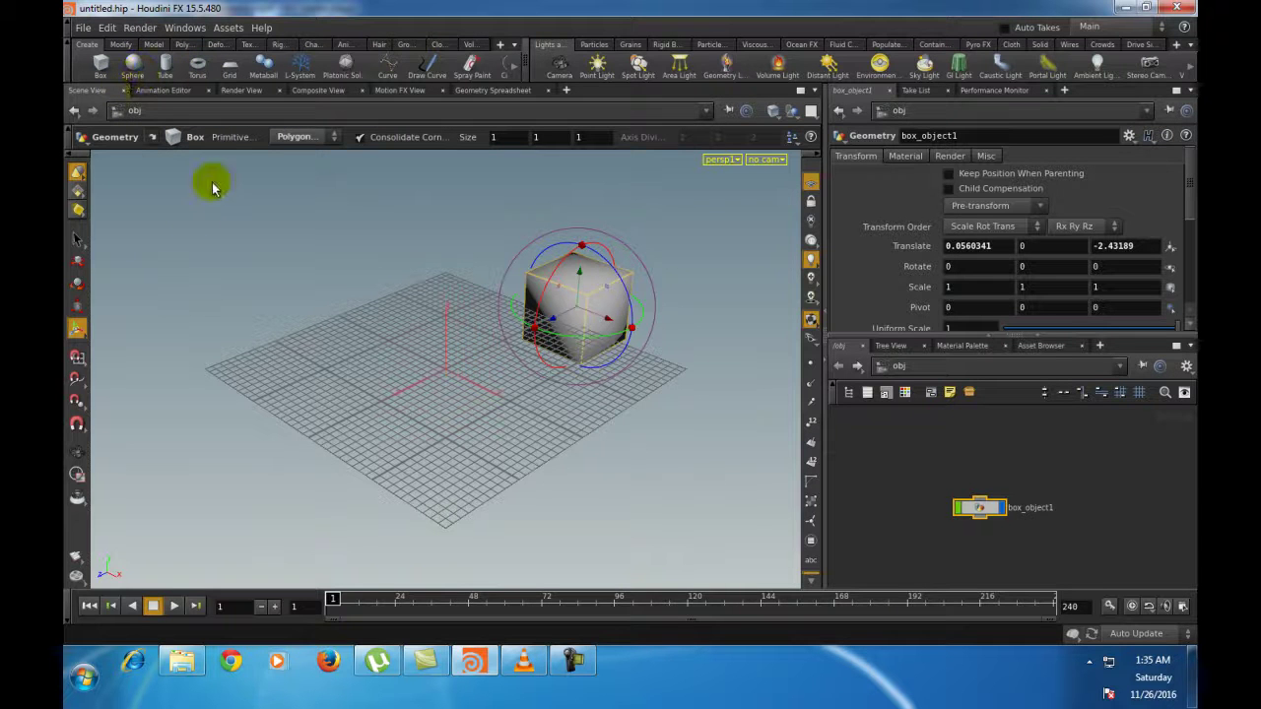
Step: Add a torus above the grid at about -0.13, 2.18, 0.65 and a sphere at the origin
{"action": "left_click", "coordinate": [202, 71]}
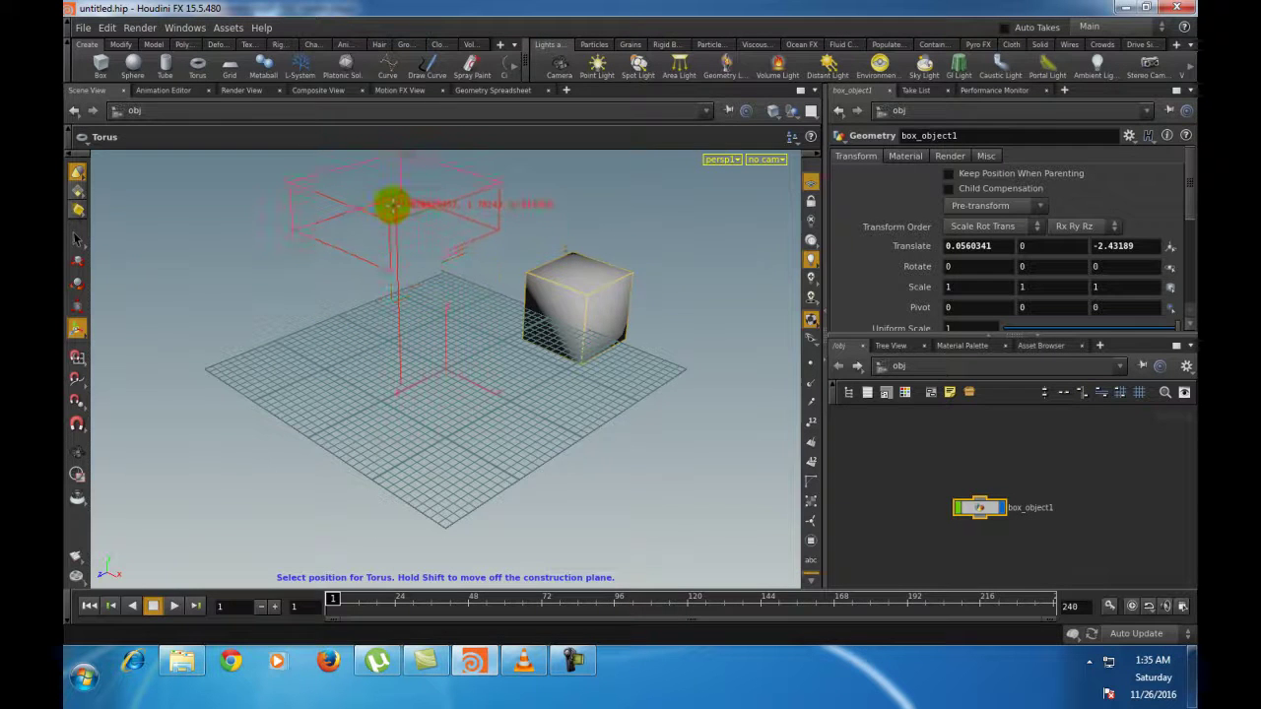
{"action": "left_click", "coordinate": [391, 199]}
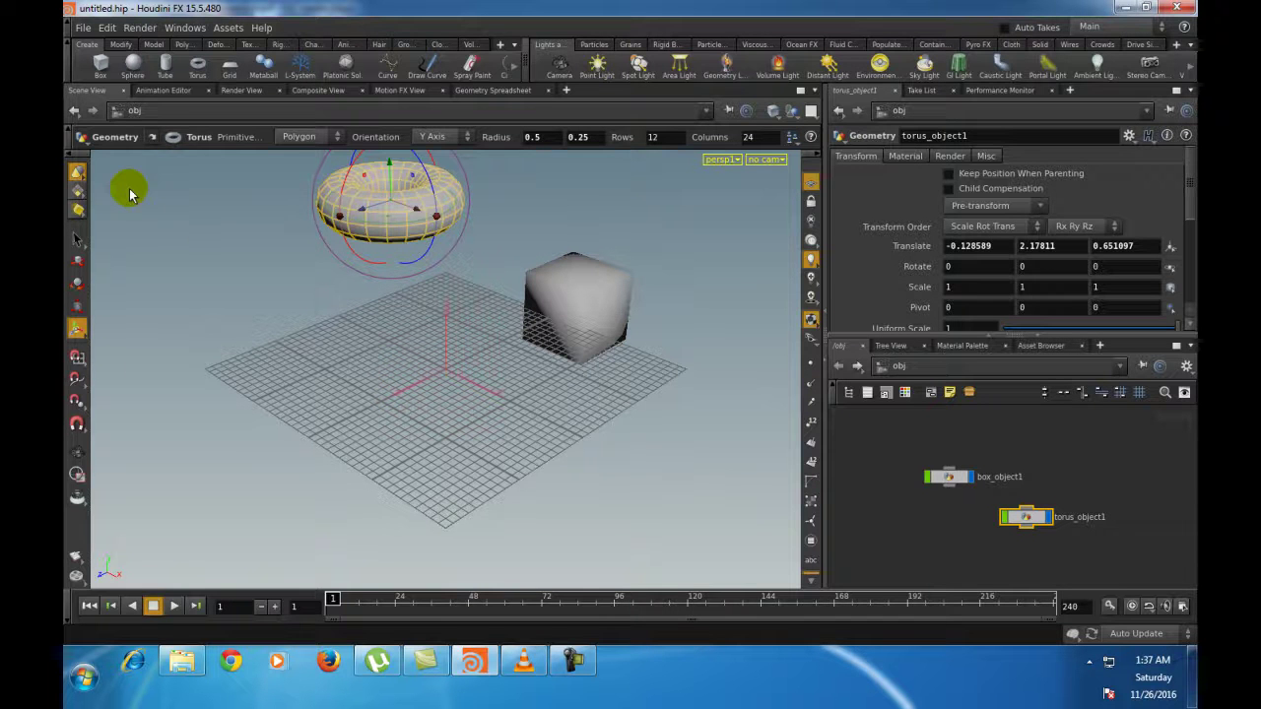
{"action": "left_click", "coordinate": [132, 69], "text": "ctrl"}
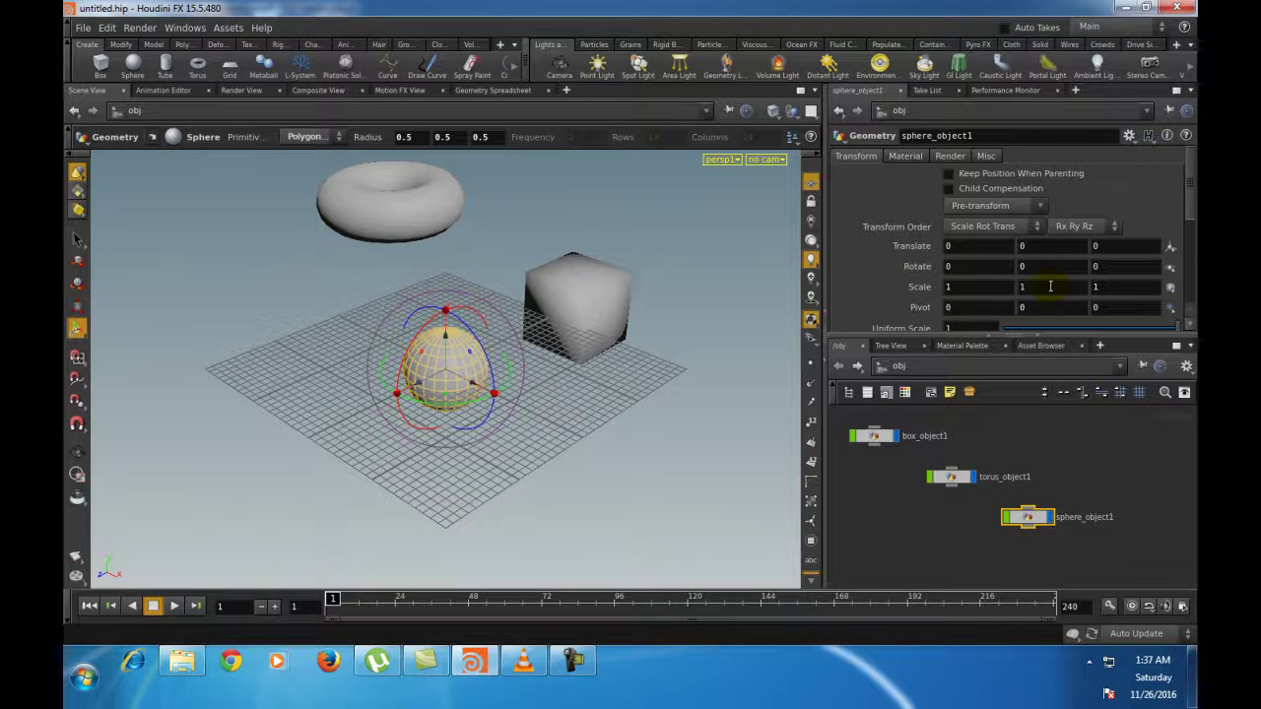
Step: Select the box and set its X and Z translate values to 0
{"action": "left_click", "coordinate": [569, 294]}
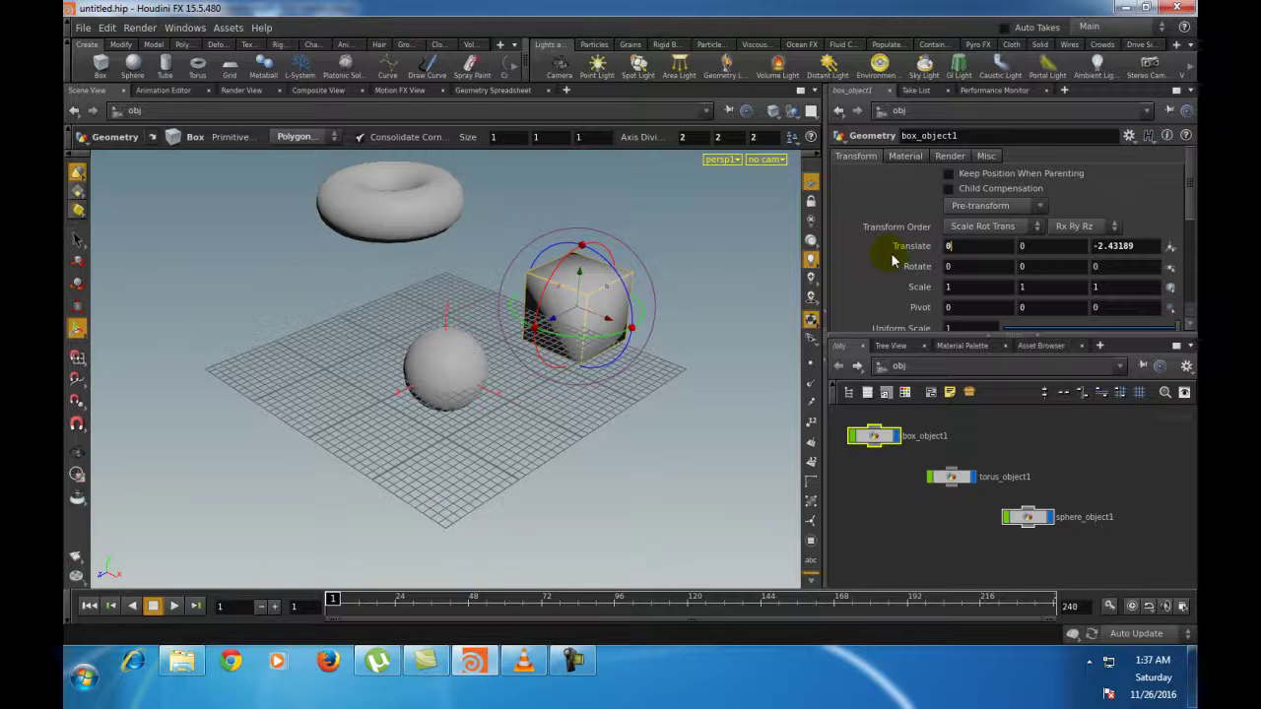
{"action": "middle_click_drag", "start_coordinate": [1146, 247], "coordinate": [1120, 248]}
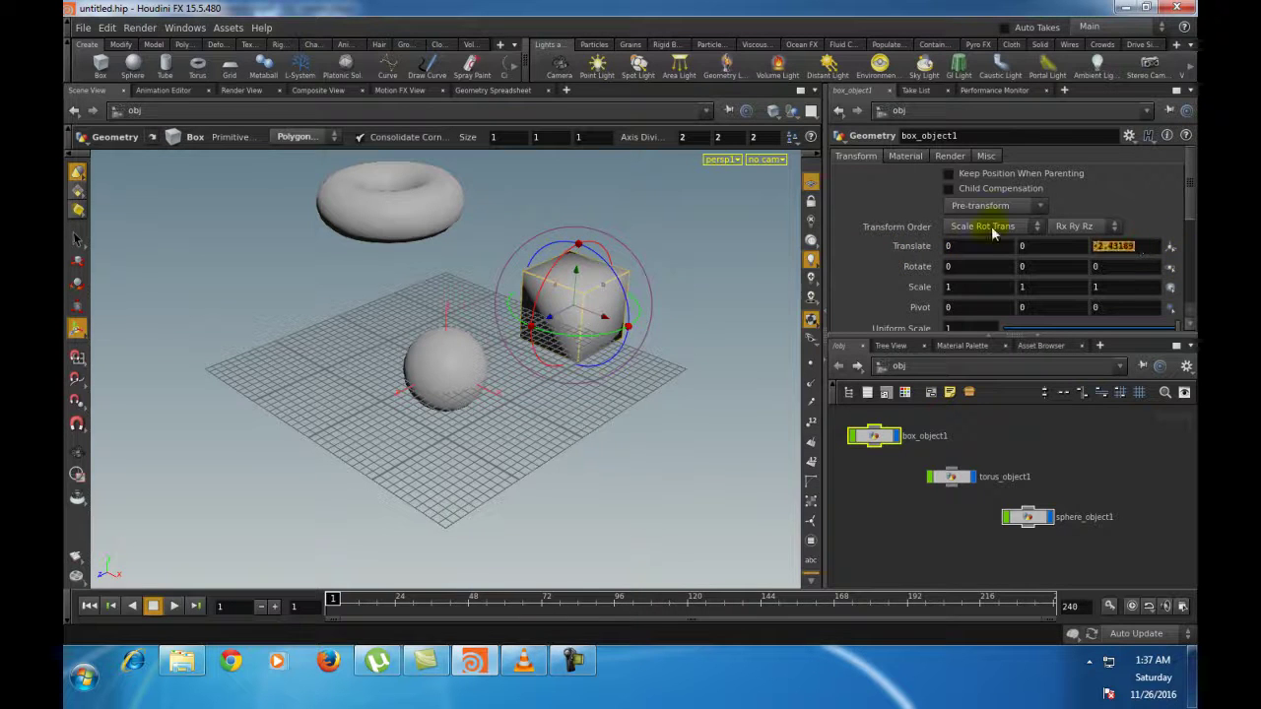
{"action": "key", "text": "Return"}
Step: Raise the box about 1.04 units along Y, and reset its Y translate value to 0
{"action": "left_click", "coordinate": [444, 355]}
{"action": "left_click_drag", "start_coordinate": [443, 350], "coordinate": [444, 259]}
{"action": "double_click", "coordinate": [1042, 247]}
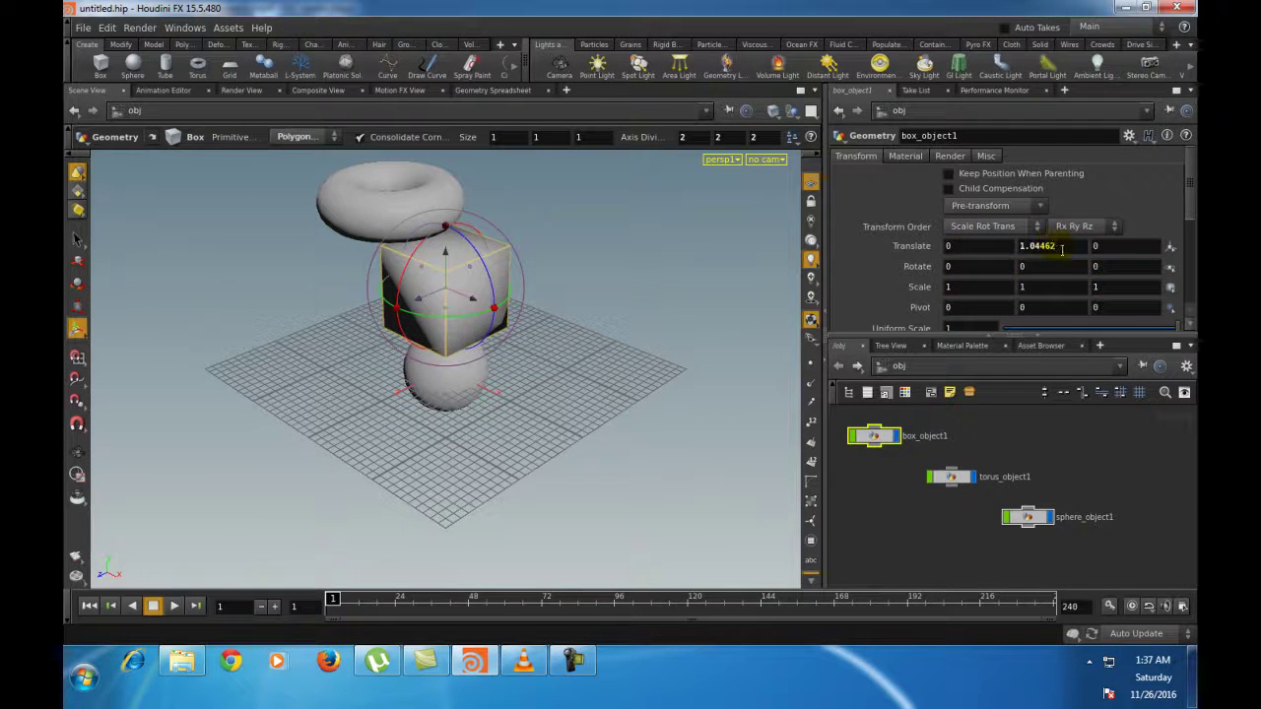
{"action": "type", "text": "0"}
{"action": "key", "text": "Return"}
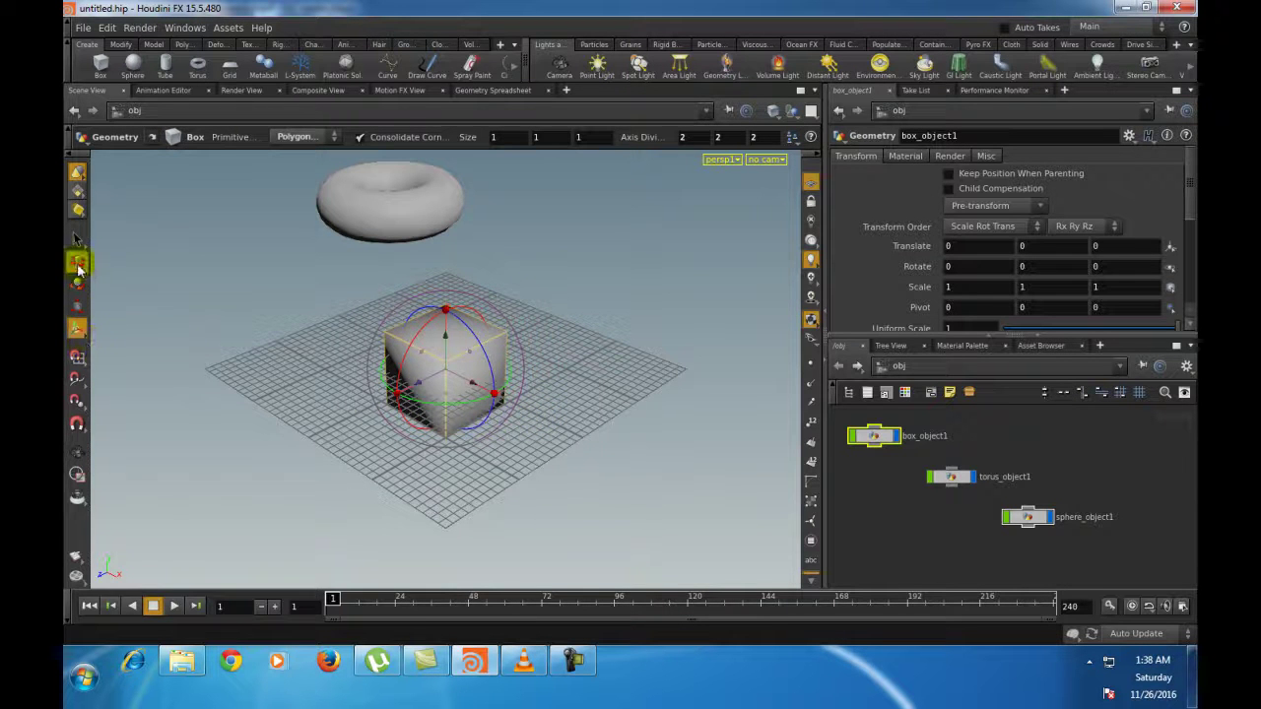
Step: Move the box along each axis to about 1.59 in X, 0.77 in Y and -0.23 in Z
{"action": "left_click_drag", "start_coordinate": [473, 389], "coordinate": [558, 479]}
{"action": "key", "text": "r"}
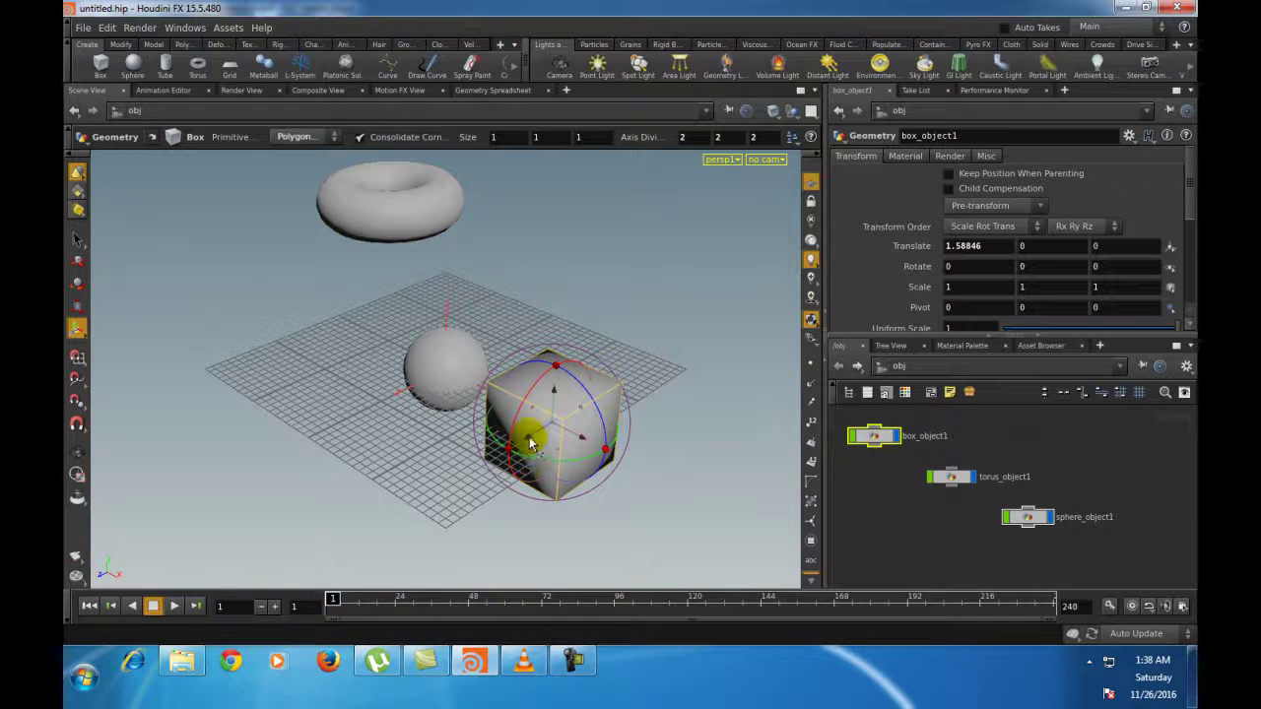
{"action": "left_click", "coordinate": [529, 442]}
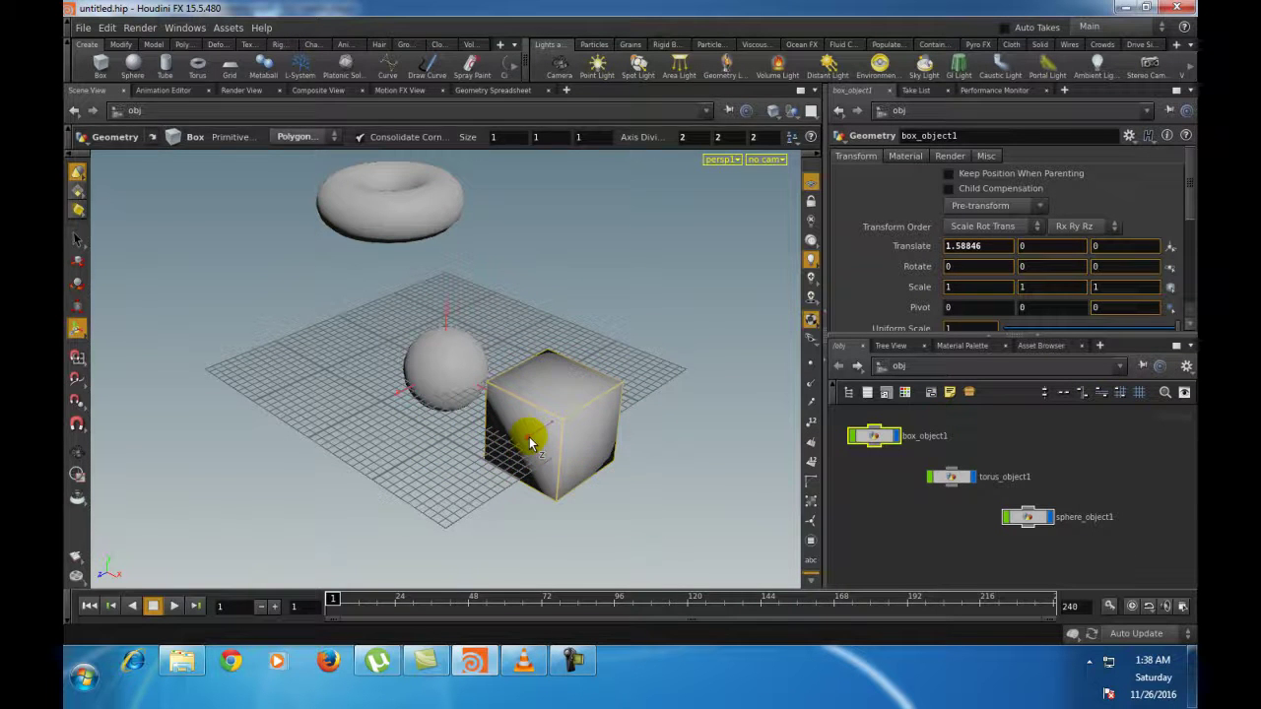
{"action": "left_click_drag", "start_coordinate": [529, 443], "coordinate": [599, 506]}
{"action": "key", "text": "r"}
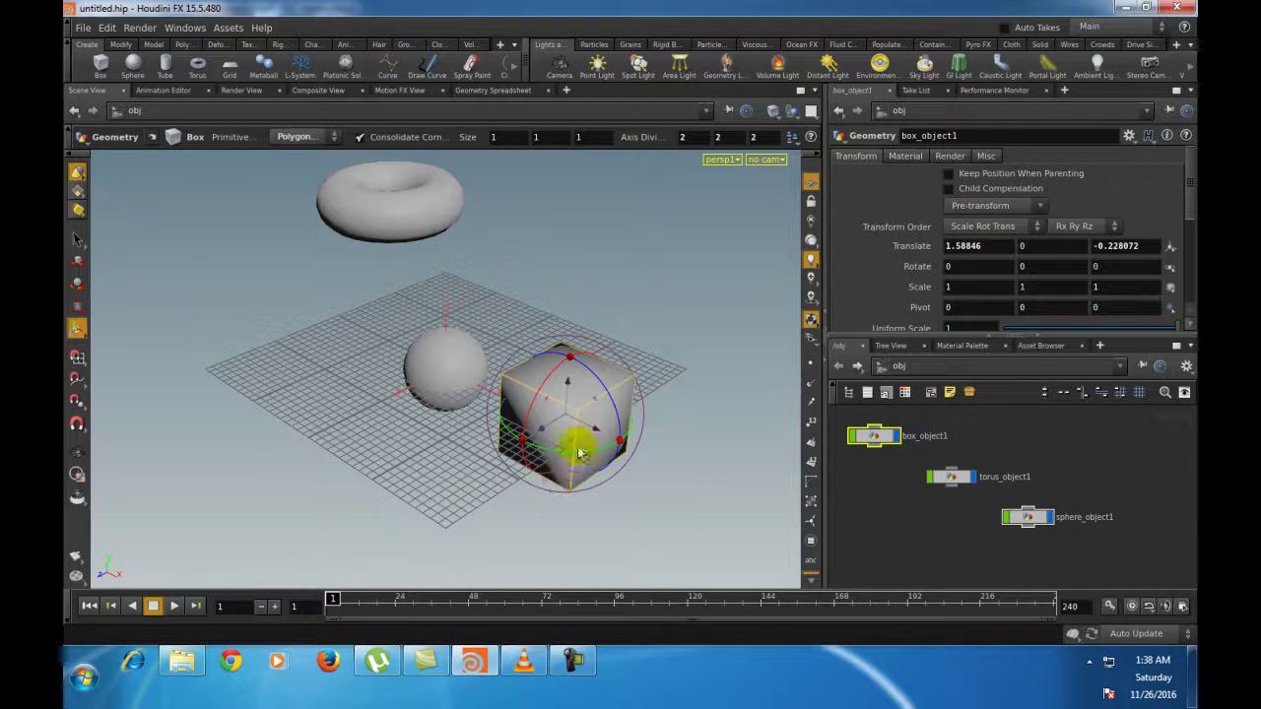
{"action": "left_click_drag", "start_coordinate": [569, 391], "coordinate": [585, 414]}
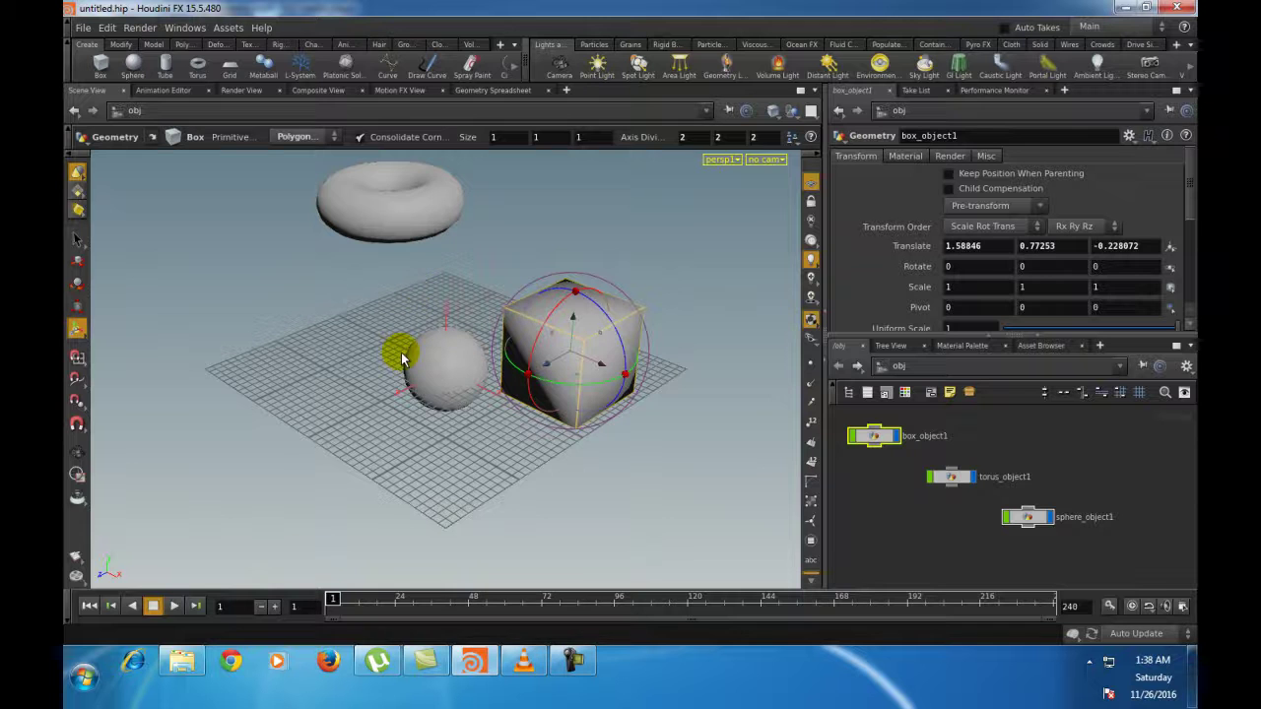
Step: Rotate the box freely to about 2.27, -6.06 and 3.96 degrees in X, Y and Z
{"action": "key", "text": "Escape"}
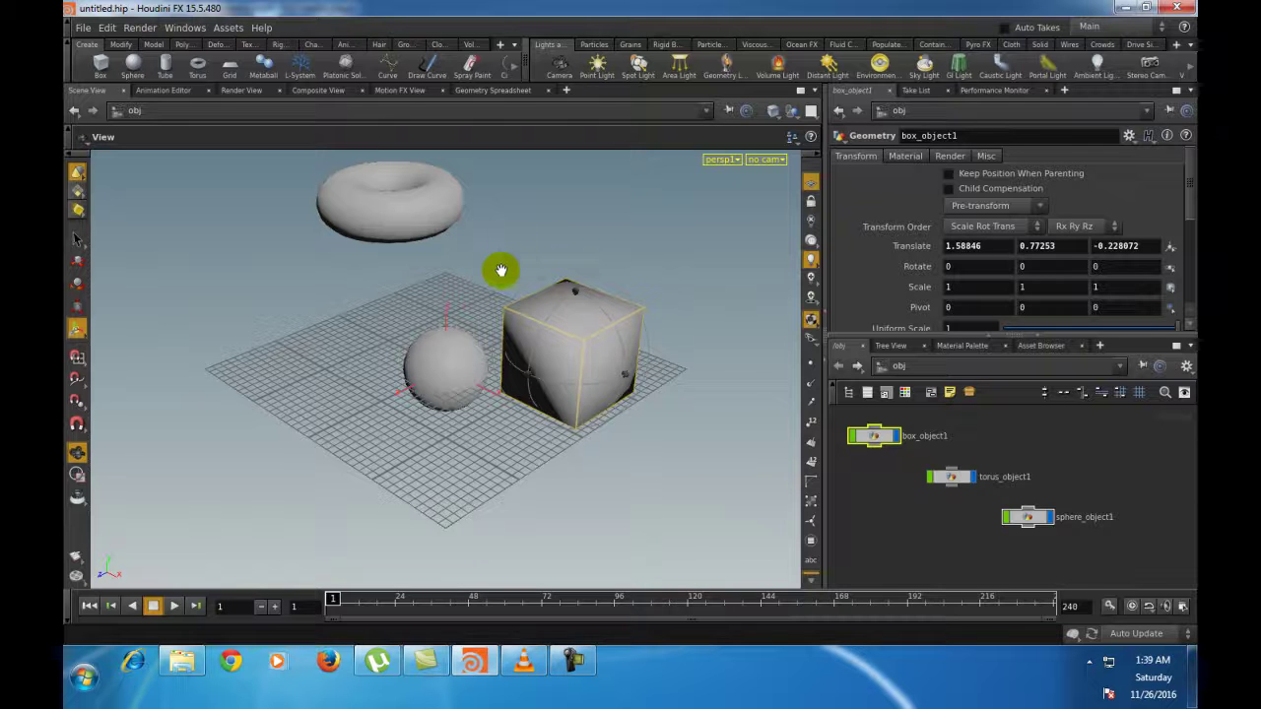
{"action": "mouse_move", "coordinate": [516, 246]}
{"action": "left_mouse_down"}
{"action": "mouse_move", "coordinate": [554, 237]}
{"action": "mouse_move", "coordinate": [482, 175]}
{"action": "mouse_move", "coordinate": [344, 226]}
{"action": "mouse_move", "coordinate": [543, 325]}
{"action": "mouse_move", "coordinate": [512, 220]}
{"action": "mouse_move", "coordinate": [335, 262]}
{"action": "mouse_move", "coordinate": [597, 321]}
{"action": "mouse_move", "coordinate": [520, 219]}
{"action": "mouse_move", "coordinate": [335, 310]}
{"action": "mouse_move", "coordinate": [563, 321]}
{"action": "mouse_move", "coordinate": [427, 242]}
{"action": "mouse_move", "coordinate": [406, 377]}
{"action": "mouse_move", "coordinate": [555, 262]}
{"action": "mouse_move", "coordinate": [512, 247]}
{"action": "left_mouse_up"}
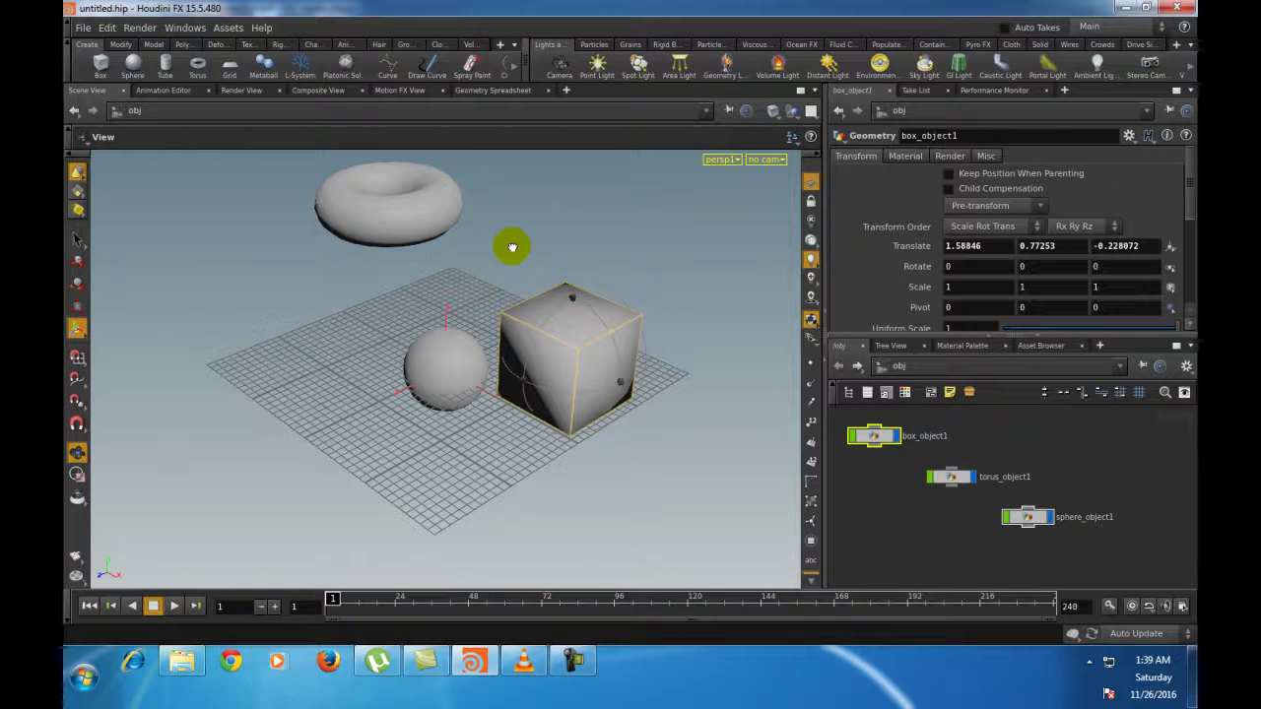
{"action": "key", "text": "Return"}
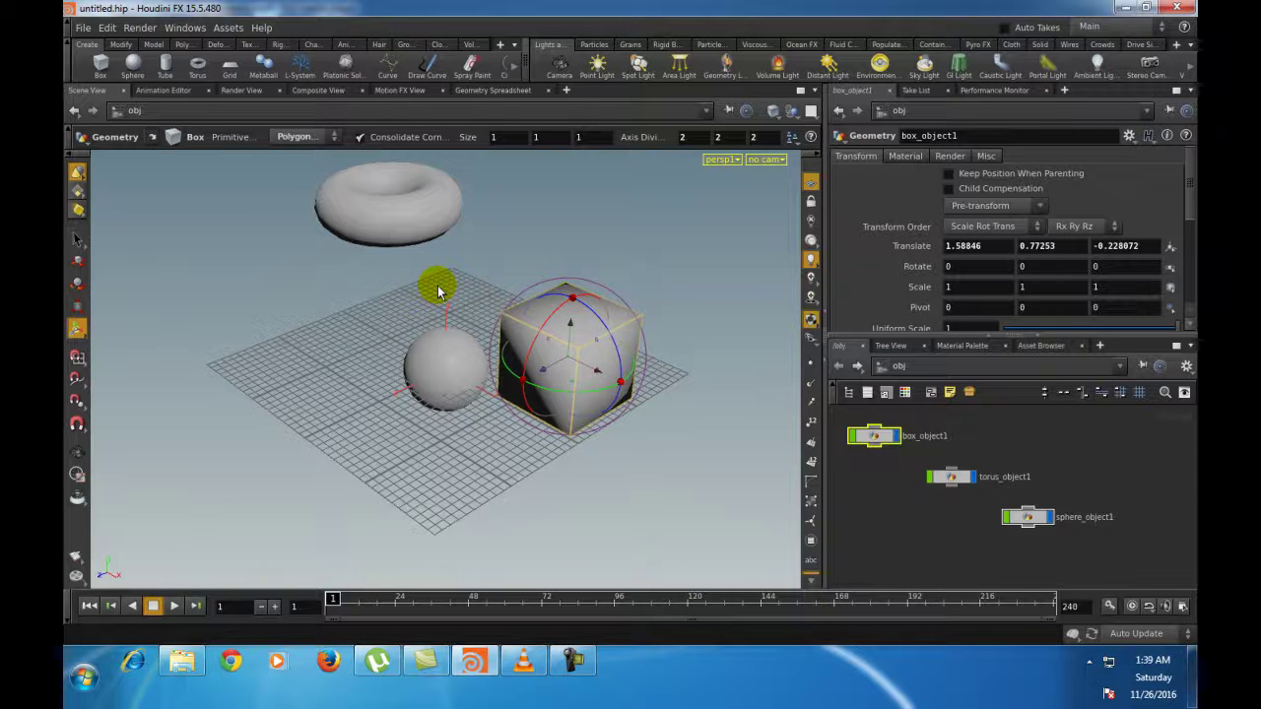
{"action": "left_click_drag", "start_coordinate": [438, 290], "coordinate": [399, 320]}
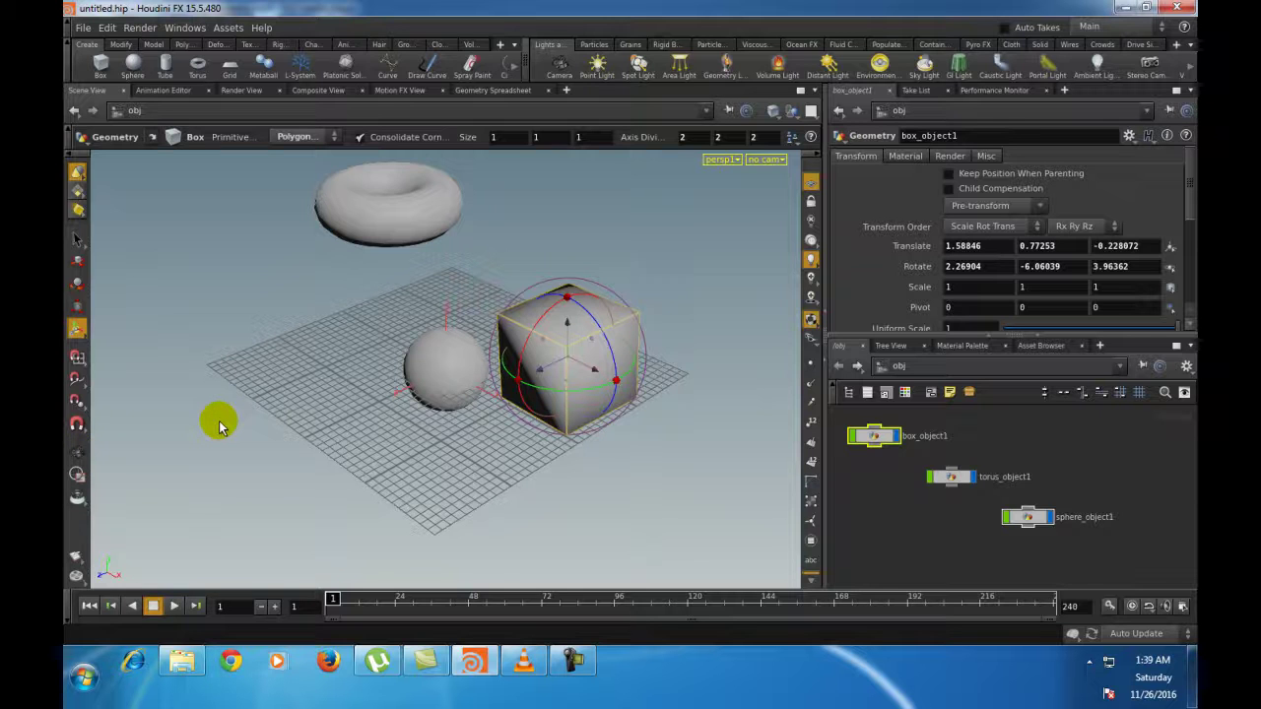
Step: Pan the perspective view across the scene and return to the box's transform handles
{"action": "key", "text": "Escape"}
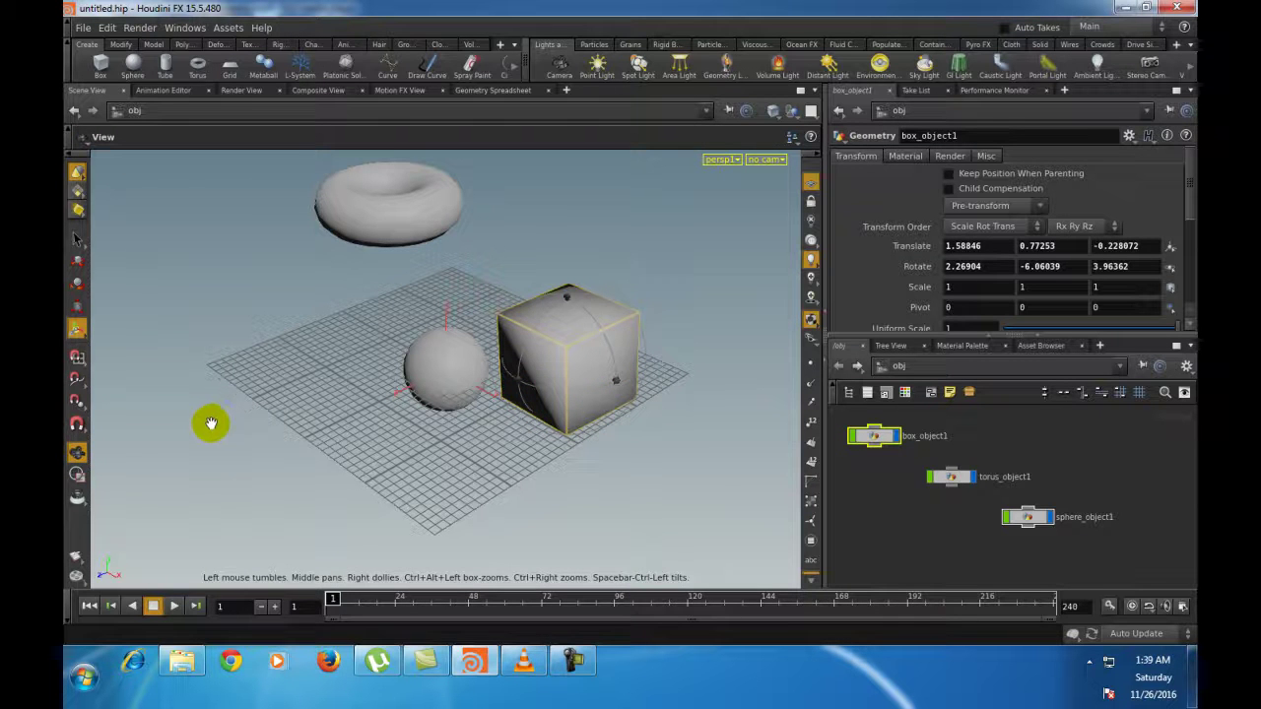
{"action": "left_click", "coordinate": [77, 452]}
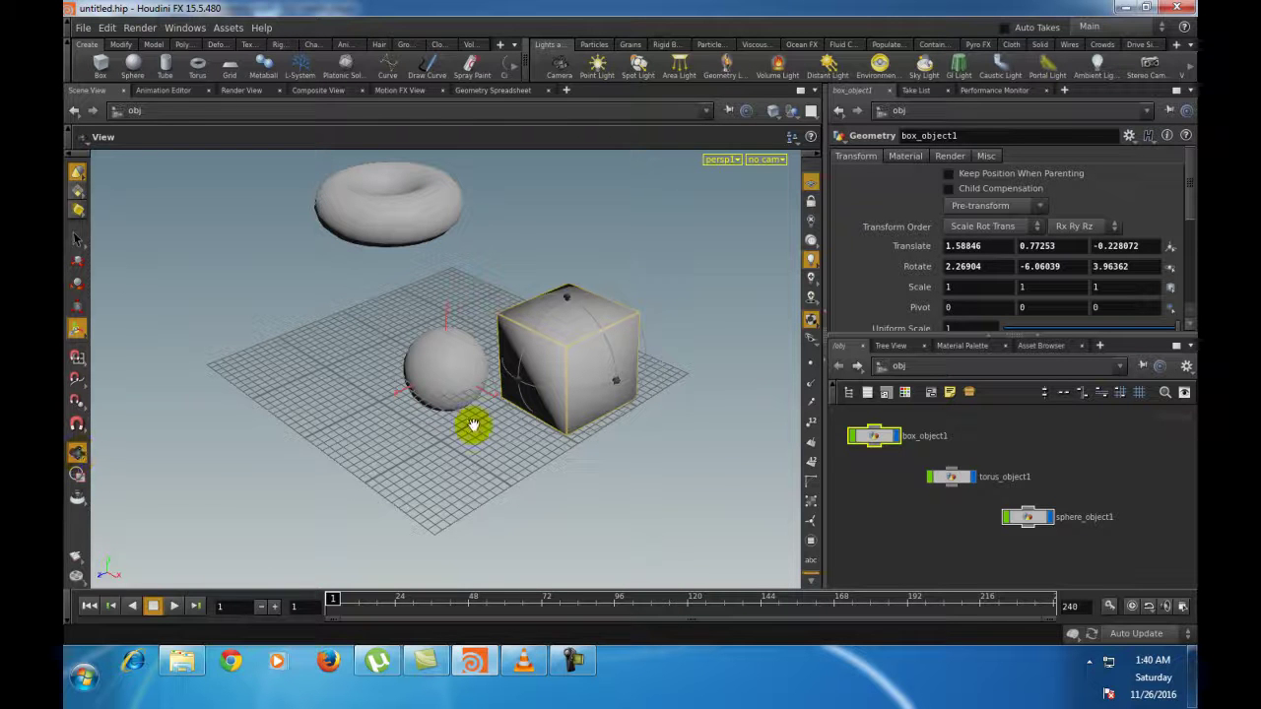
{"action": "left_click_drag", "start_coordinate": [473, 426], "coordinate": [411, 473]}
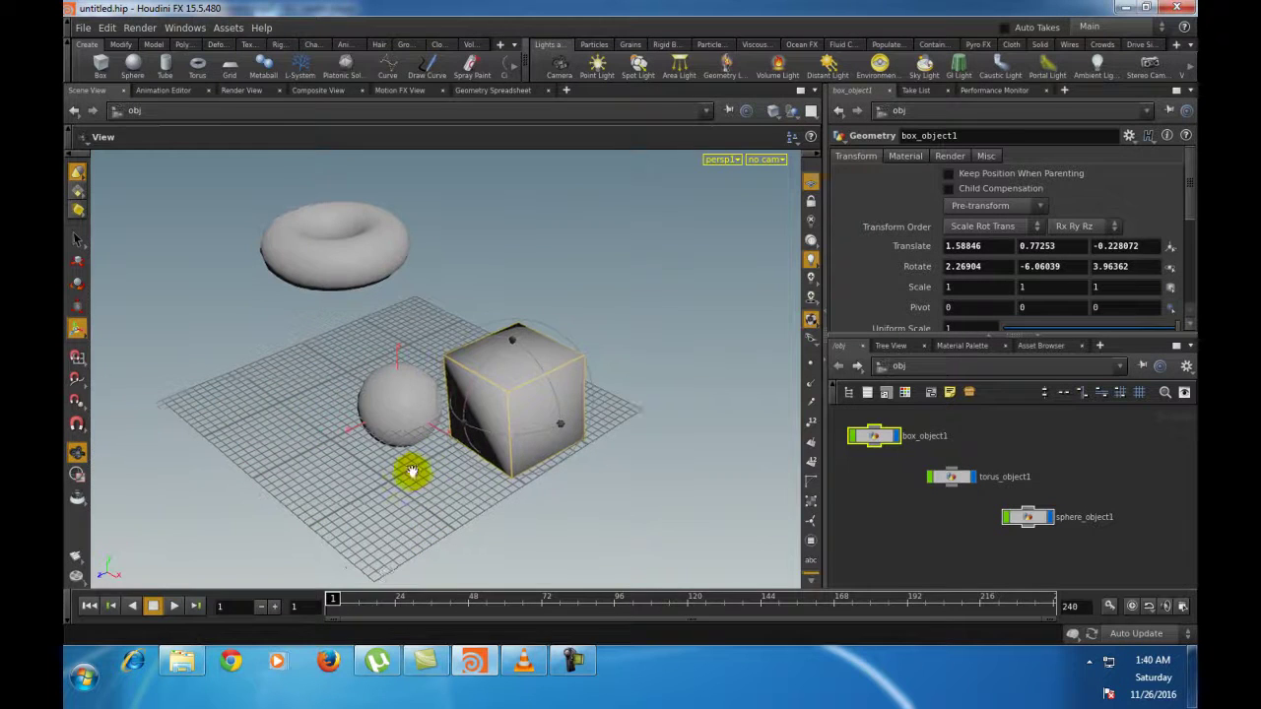
{"action": "key", "text": "Return"}
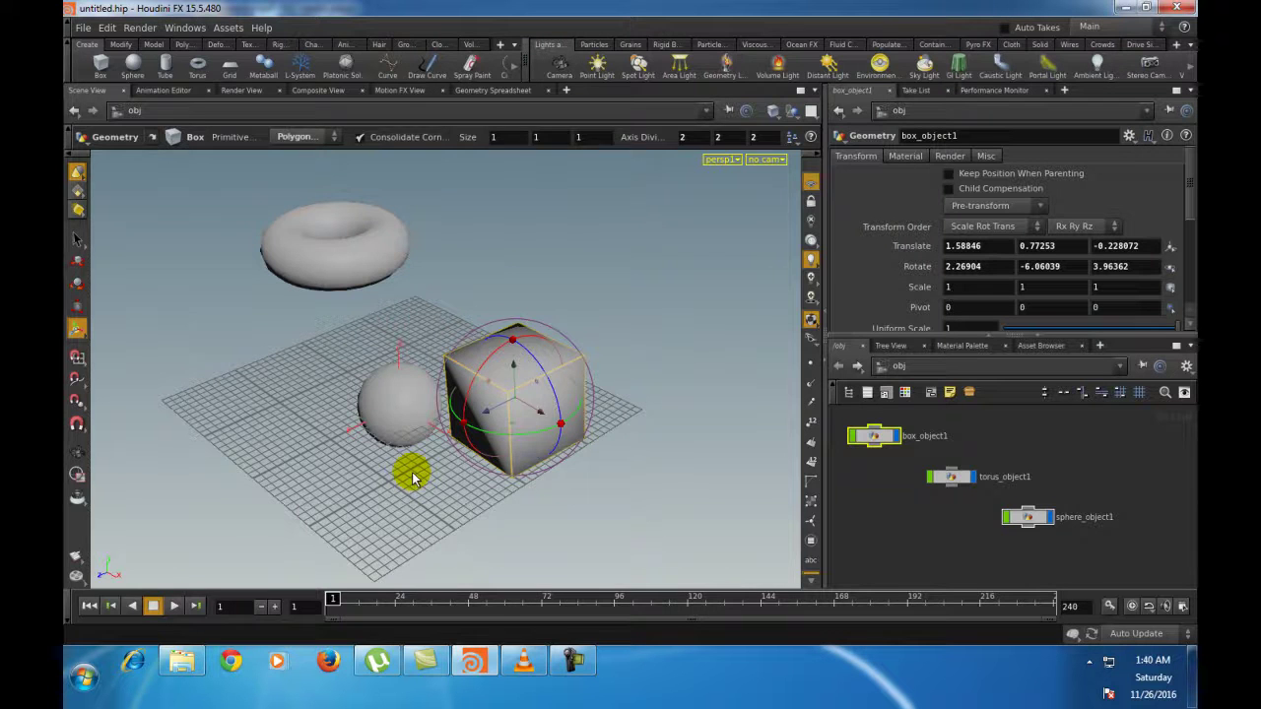
Step: Zoom the perspective view in and out repeatedly around the sphere and box
{"action": "key", "text": "Escape"}
{"action": "left_click_drag", "start_coordinate": [411, 478], "coordinate": [409, 471]}
{"action": "scroll", "coordinate": [412, 473], "scroll_direction": "up", "scroll_amount": 3}
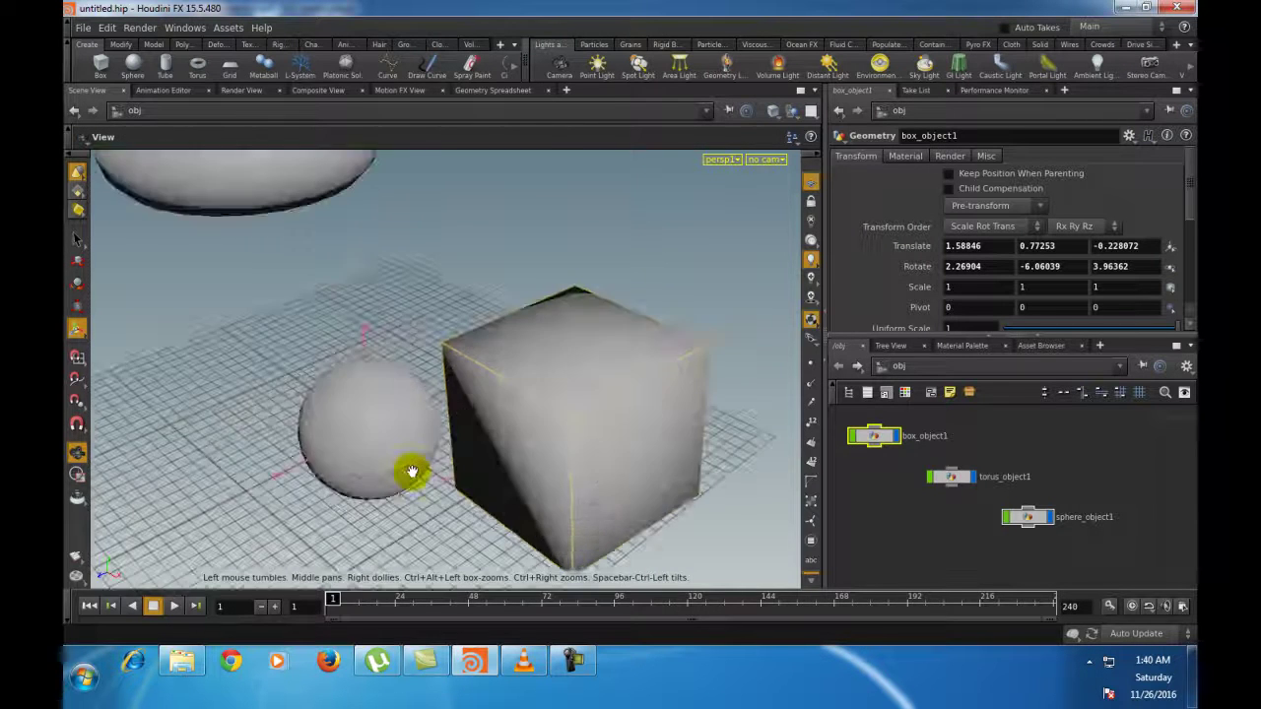
{"action": "scroll", "coordinate": [412, 473], "scroll_direction": "up", "scroll_amount": 2}
{"action": "scroll", "coordinate": [412, 473], "scroll_direction": "down", "scroll_amount": 8}
{"action": "scroll", "coordinate": [412, 473], "scroll_direction": "up", "scroll_amount": 4}
{"action": "scroll", "coordinate": [412, 473], "scroll_direction": "down", "scroll_amount": 5}
{"action": "scroll", "coordinate": [412, 472], "scroll_direction": "up", "scroll_amount": 2}
{"action": "scroll", "coordinate": [411, 473], "scroll_direction": "up", "scroll_amount": 3}
{"action": "scroll", "coordinate": [412, 473], "scroll_direction": "down", "scroll_amount": 5}
{"action": "scroll", "coordinate": [412, 472], "scroll_direction": "up", "scroll_amount": 3}
{"action": "scroll", "coordinate": [411, 473], "scroll_direction": "up", "scroll_amount": 3}
{"action": "key", "text": "Return"}
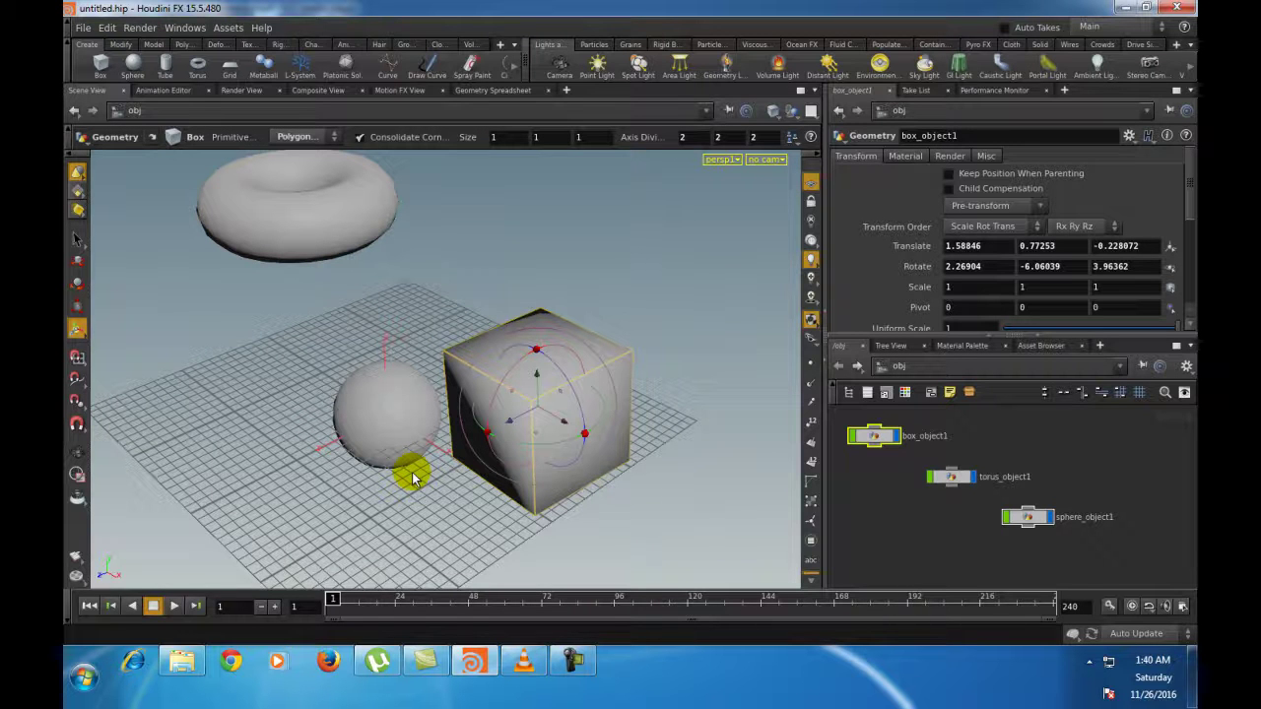
Step: Tumble and pan the view to a frontal angle, and dolly in close to the sphere and box
{"action": "key", "text": "Escape"}
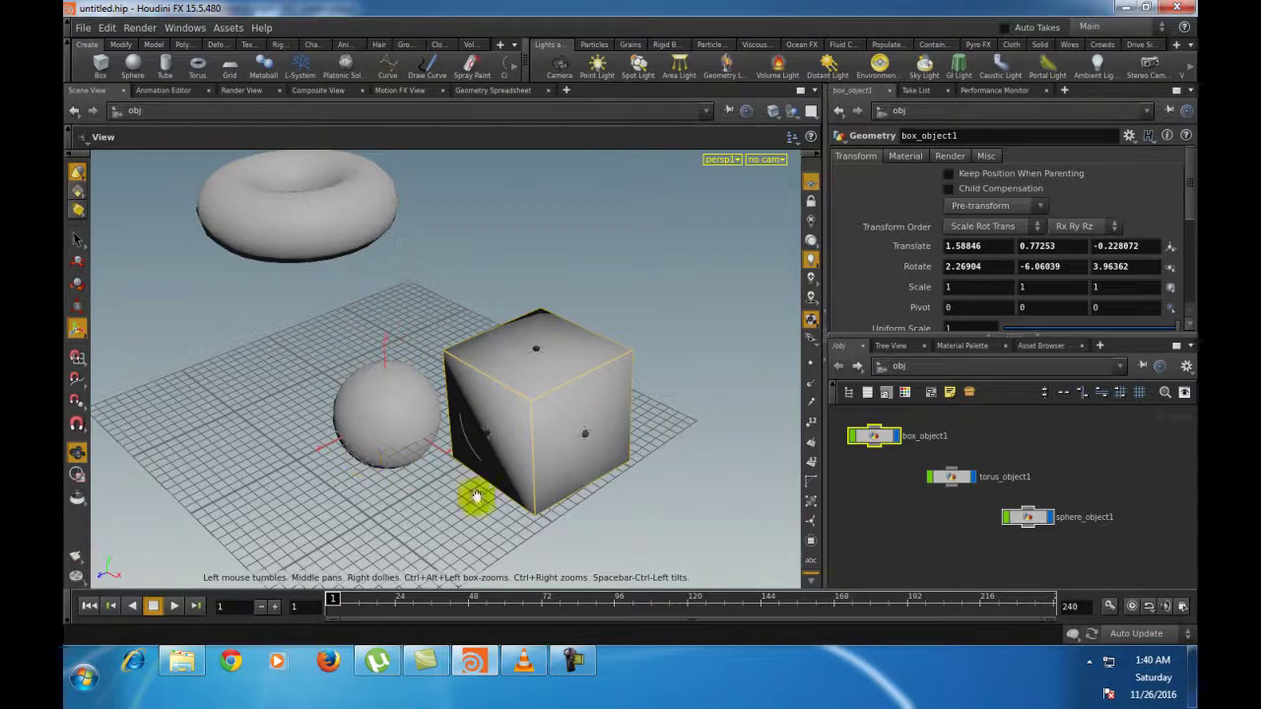
{"action": "left_click_drag", "start_coordinate": [406, 362], "coordinate": [443, 296]}
{"action": "middle_click_drag", "start_coordinate": [442, 297], "coordinate": [394, 344]}
{"action": "key", "text": "Return"}
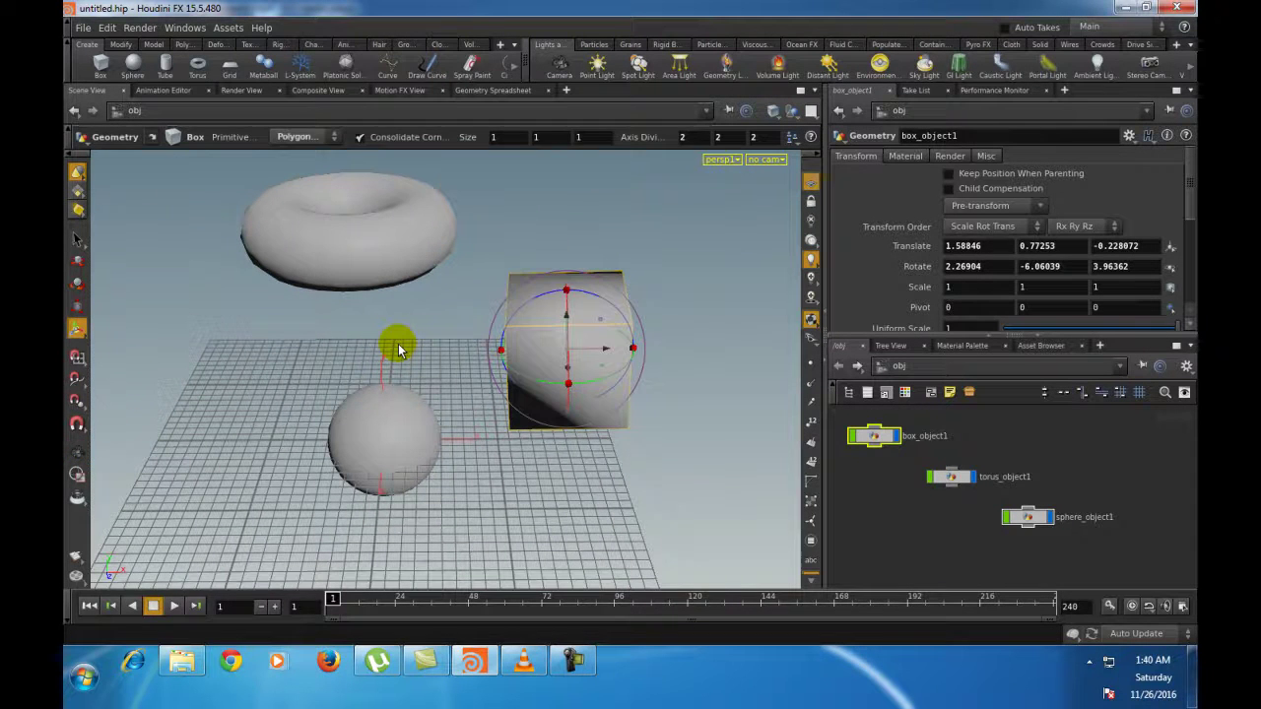
{"action": "key", "text": "Escape"}
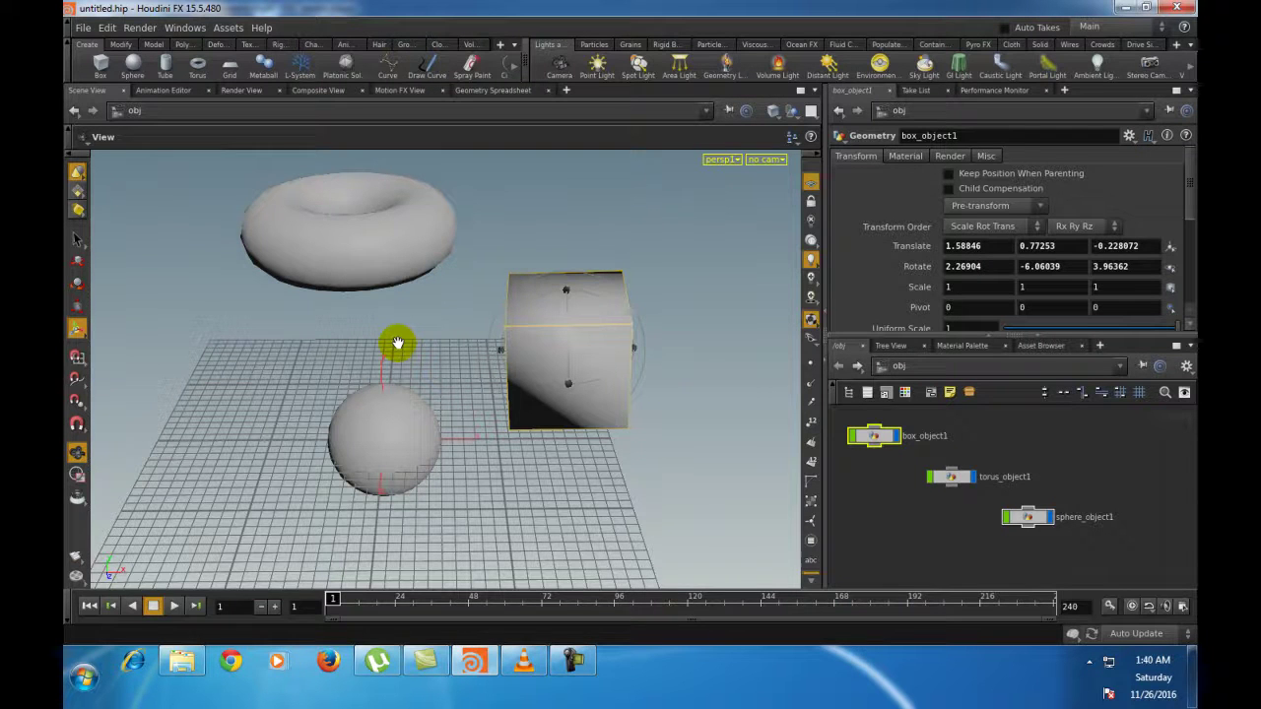
{"action": "left_click_drag", "start_coordinate": [424, 359], "coordinate": [705, 444]}
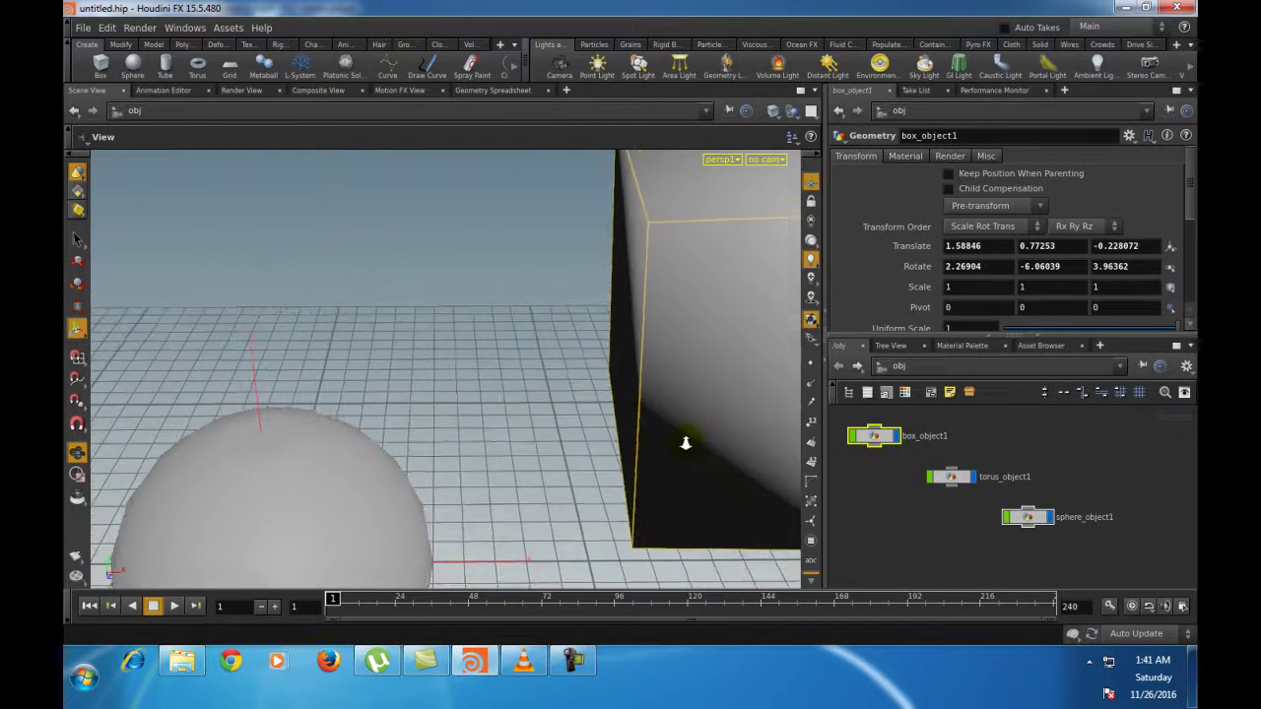
{"action": "key", "text": "Return"}
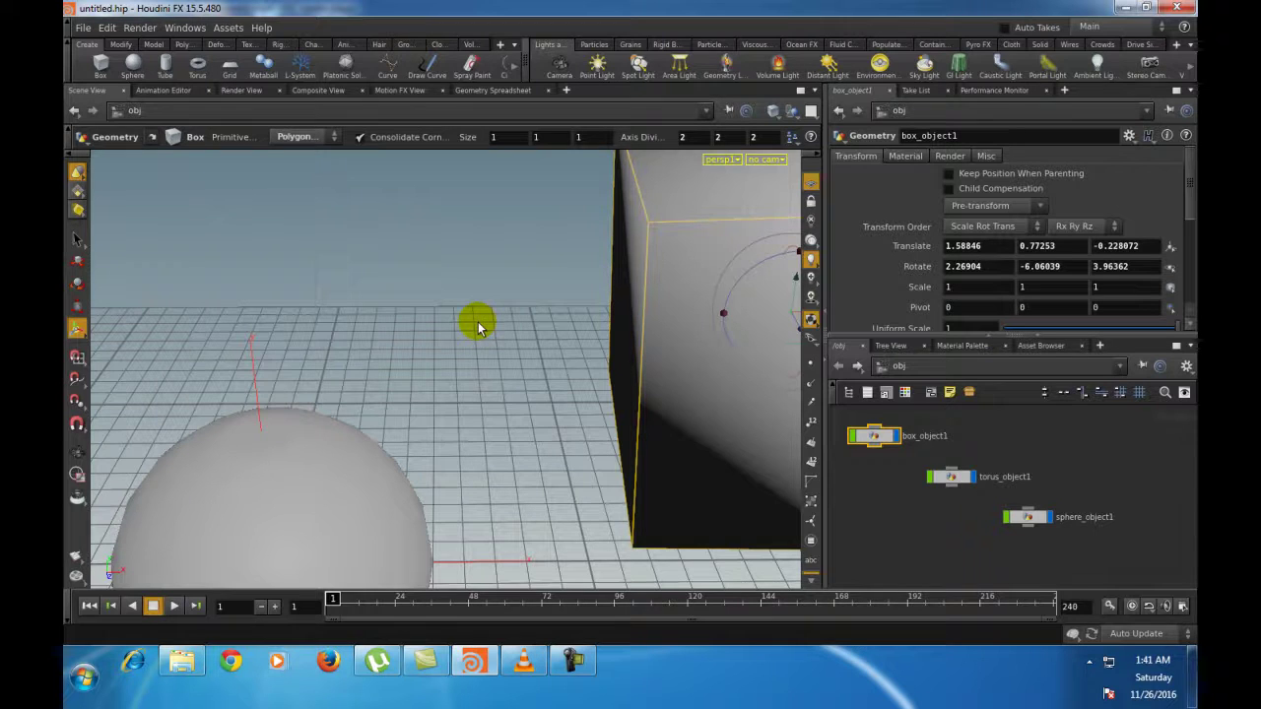
Step: Frame the selected box in the perspective view and bring back its transform handles
{"action": "key", "text": "Escape"}
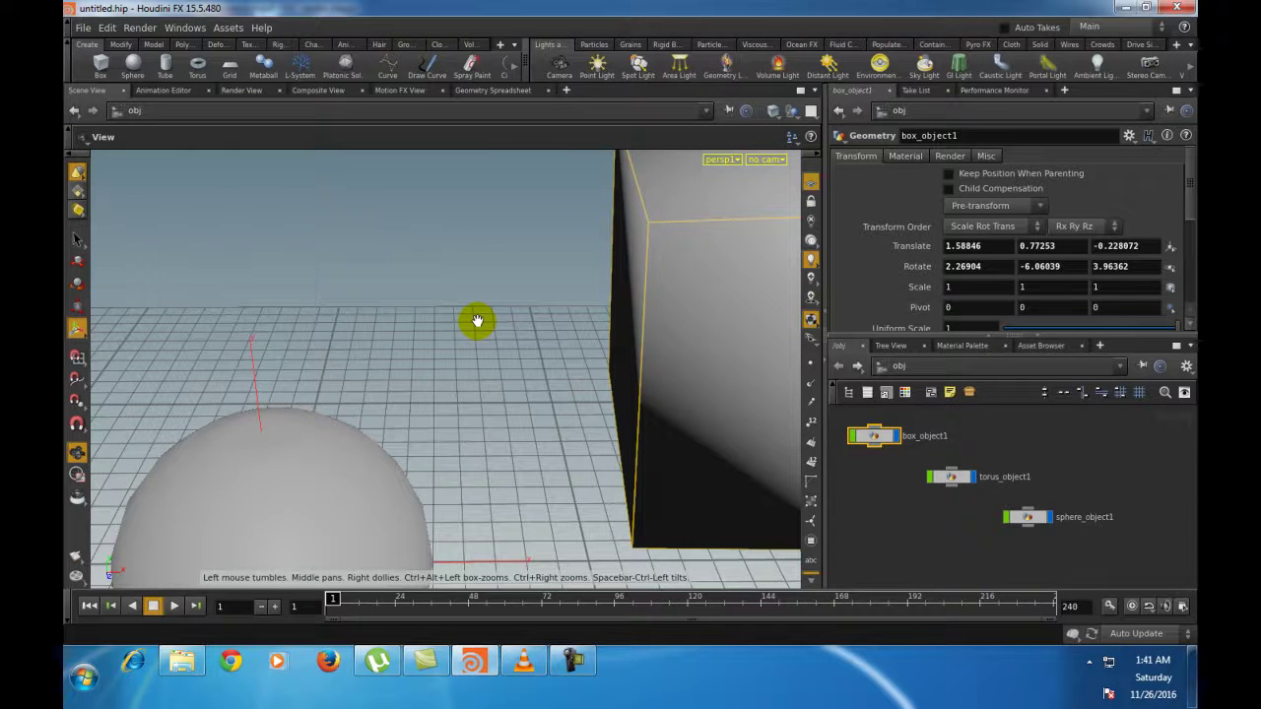
{"action": "key", "text": "f"}
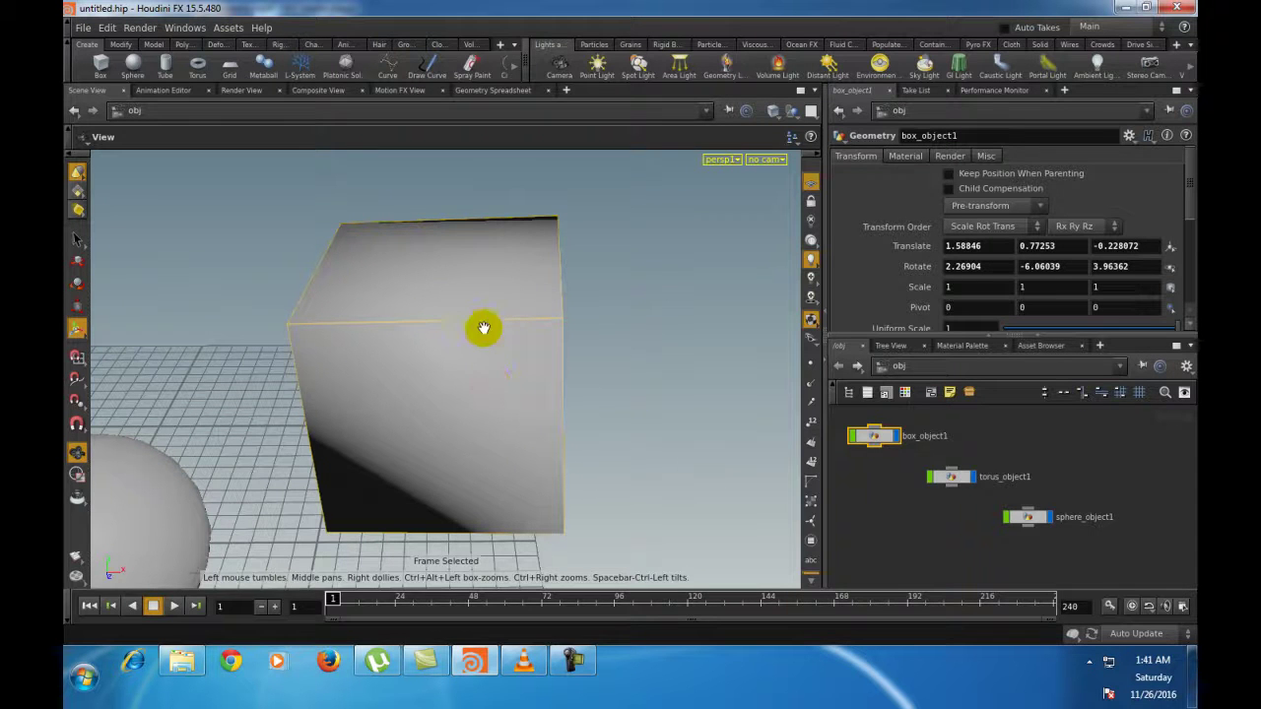
{"action": "key", "text": "r"}
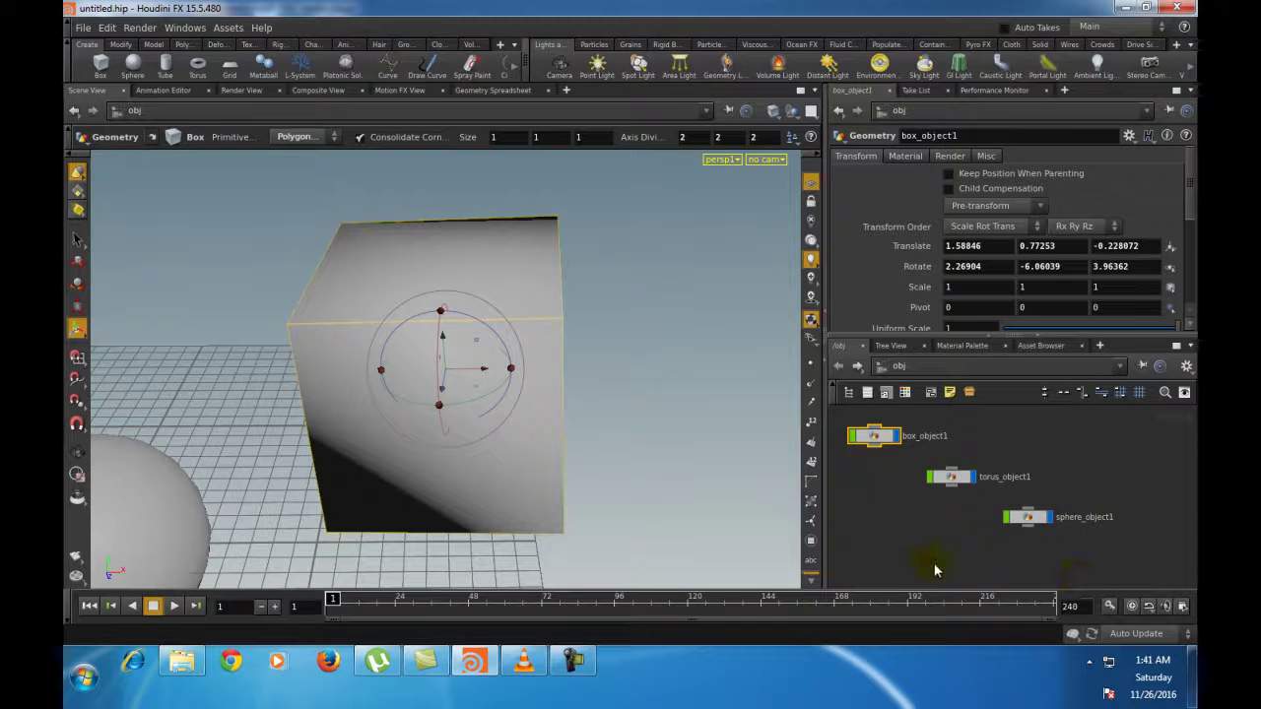
Step: Select the sphere node in the network and frame the sphere in the perspective view
{"action": "left_click", "coordinate": [1032, 521]}
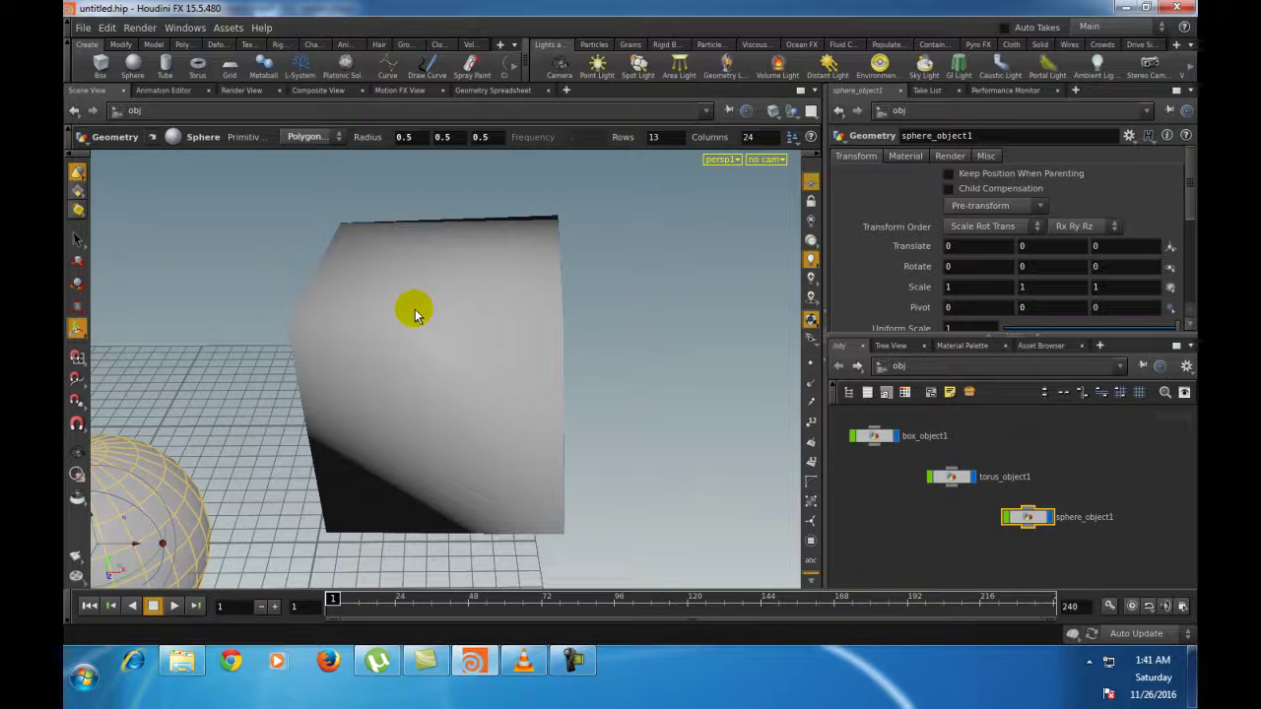
{"action": "key", "text": "Escape"}
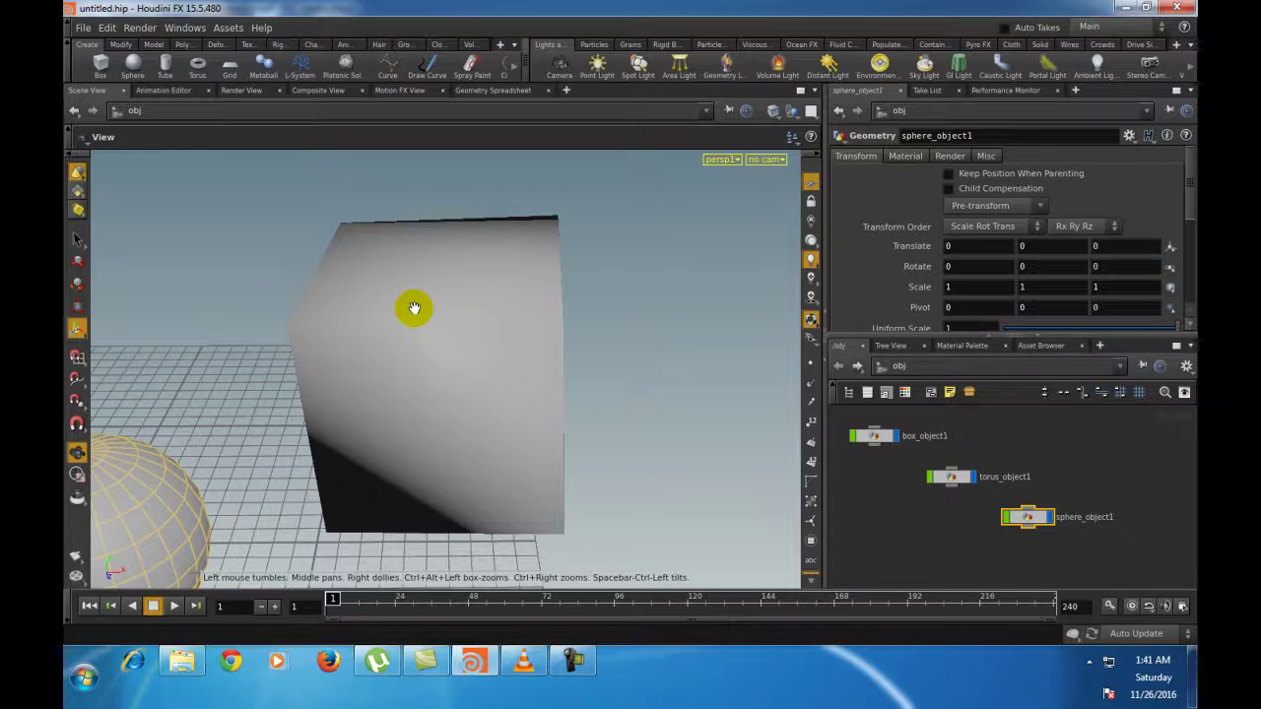
{"action": "key", "text": "f"}
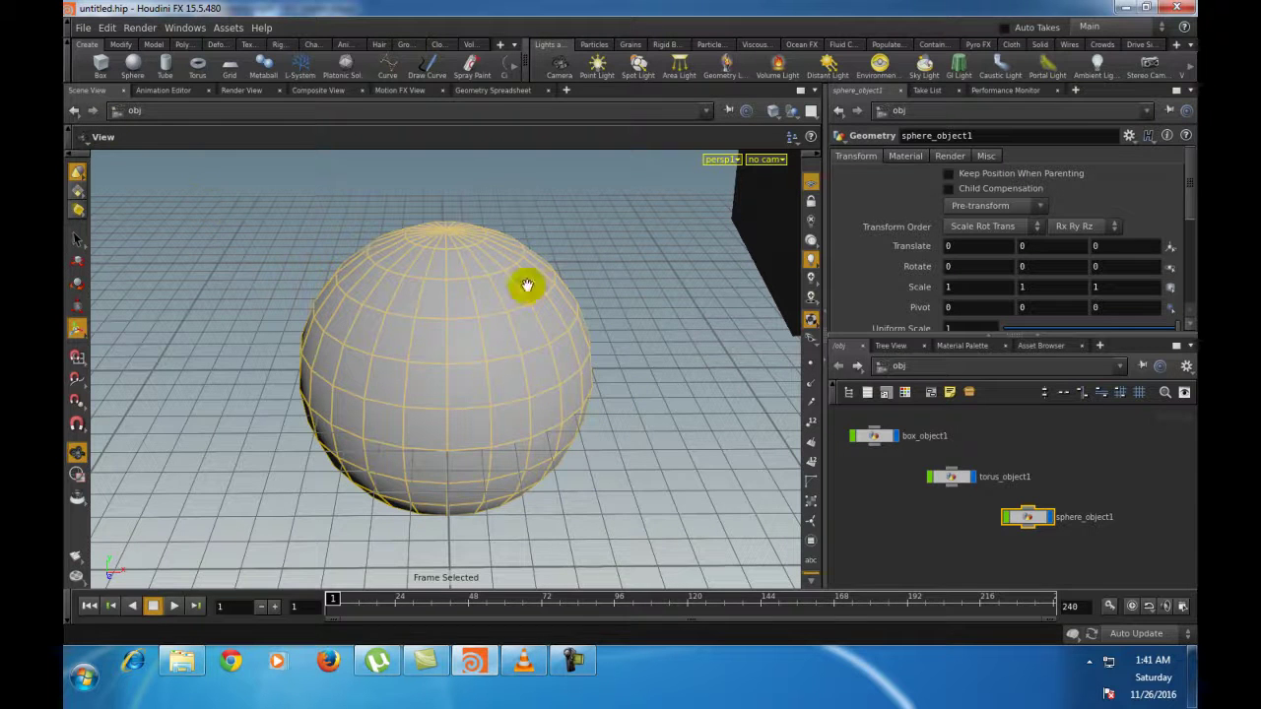
Step: Home the perspective view to show the whole grid with the sphere, box and torus, and bring back the sphere's transform handles
{"action": "key", "text": "Return"}
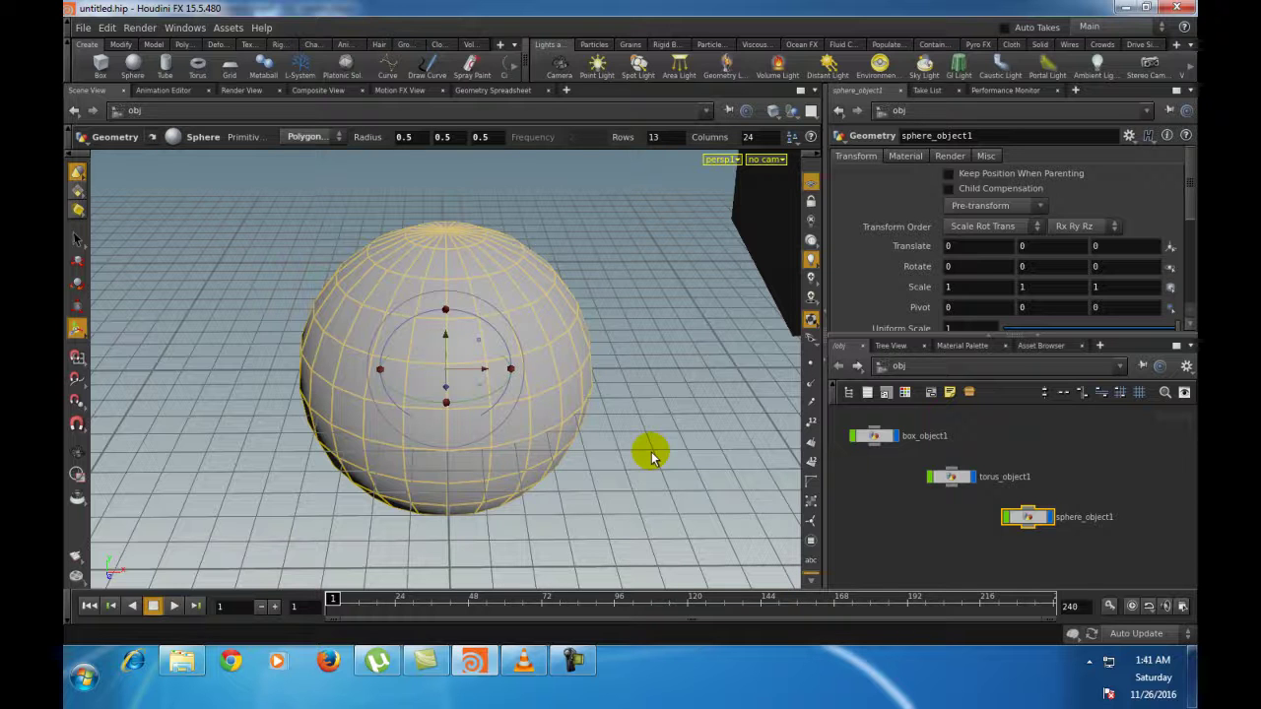
{"action": "key", "text": "Escape"}
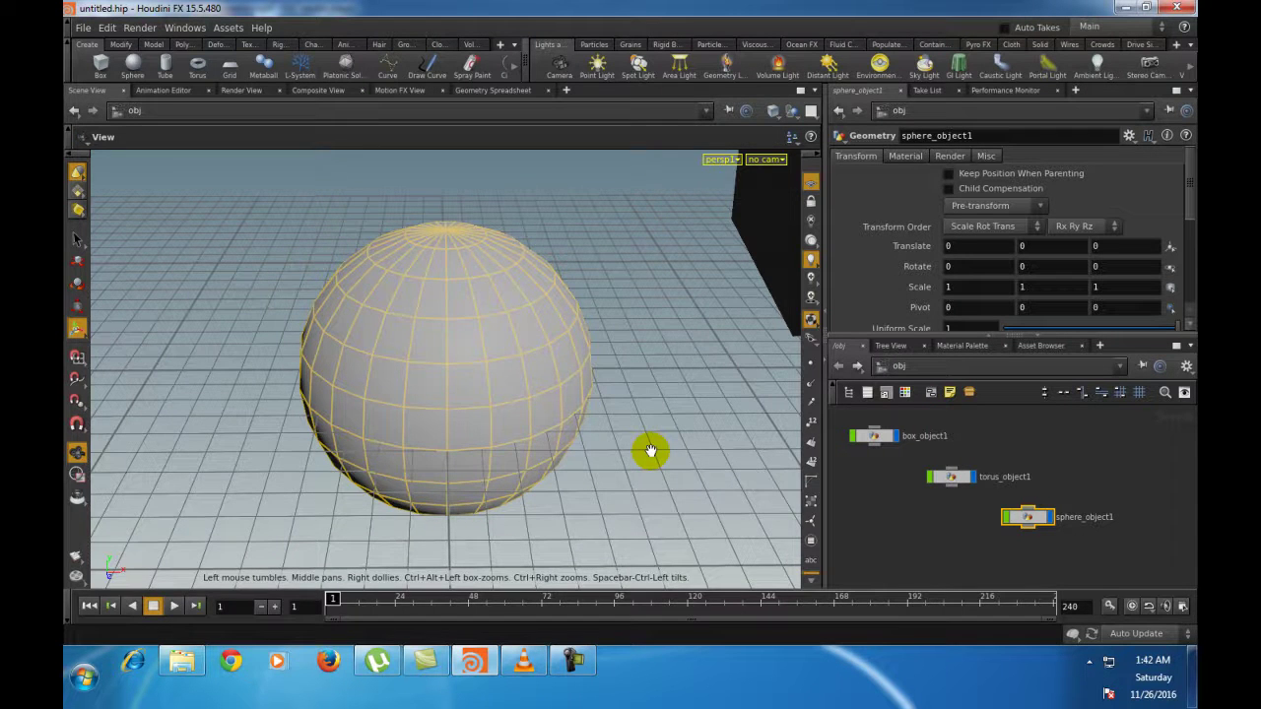
{"action": "key", "text": "h"}
{"action": "key", "text": "g"}
{"action": "key", "text": "Return"}
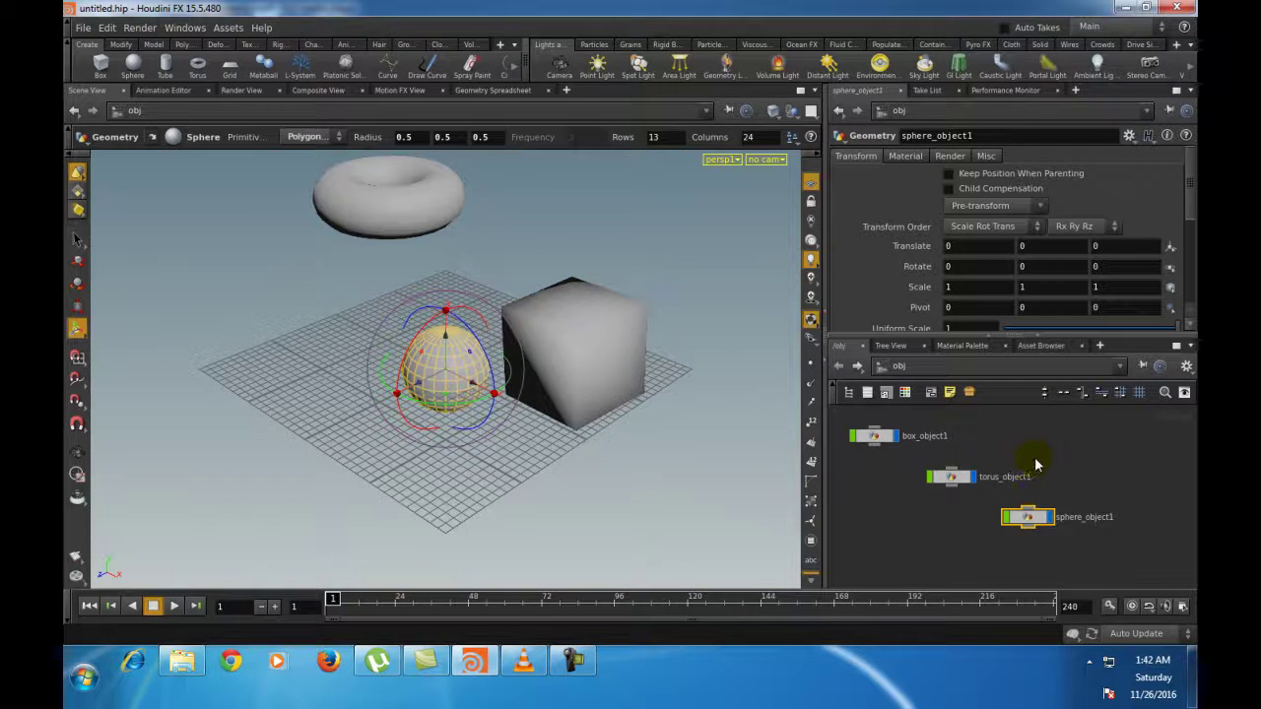
Step: Pan the network view slightly and zoom it in and out repeatedly around the three object nodes
{"action": "mouse_move", "coordinate": [1028, 459]}
{"action": "middle_mouse_down"}
{"action": "mouse_move", "coordinate": [997, 493]}
{"action": "mouse_move", "coordinate": [1100, 480]}
{"action": "mouse_move", "coordinate": [1021, 523]}
{"action": "mouse_move", "coordinate": [1106, 464]}
{"action": "mouse_move", "coordinate": [1022, 484]}
{"action": "mouse_move", "coordinate": [1093, 490]}
{"action": "mouse_move", "coordinate": [1019, 459]}
{"action": "mouse_move", "coordinate": [1047, 465]}
{"action": "mouse_move", "coordinate": [1014, 529]}
{"action": "mouse_move", "coordinate": [1025, 463]}
{"action": "middle_mouse_up"}
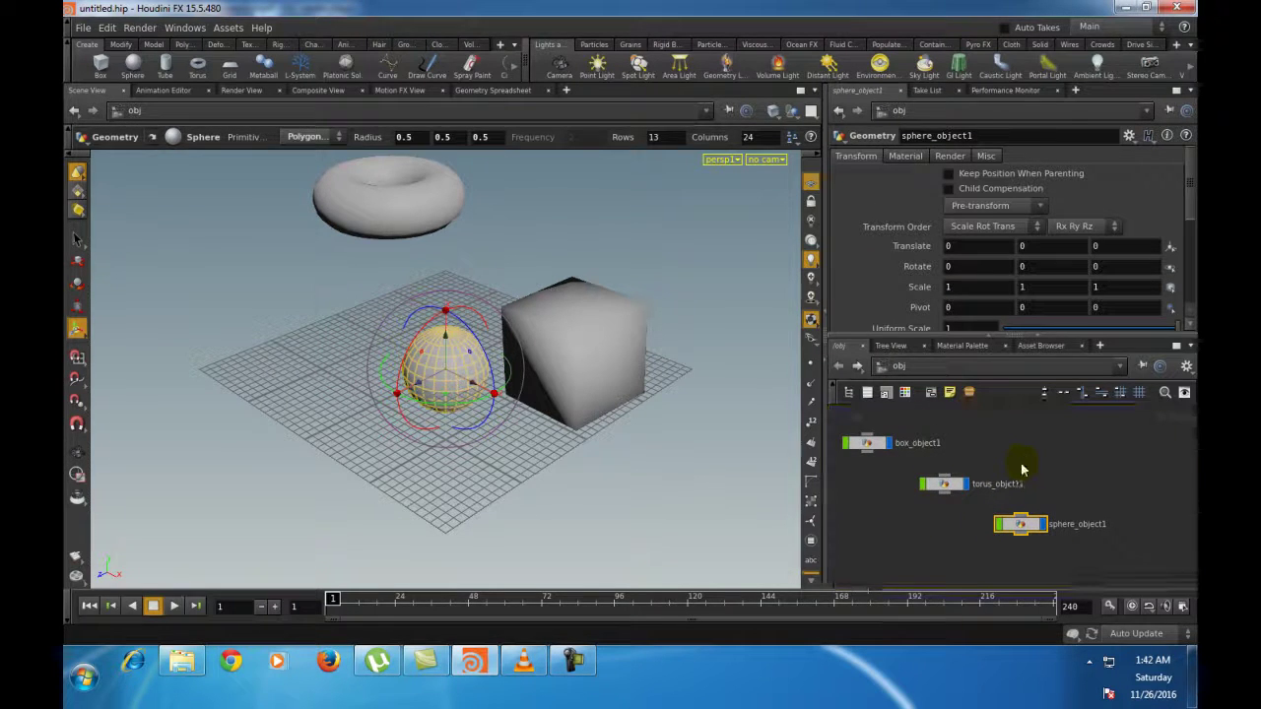
{"action": "scroll", "coordinate": [1022, 470], "scroll_direction": "down", "scroll_amount": 2}
{"action": "scroll", "coordinate": [1021, 470], "scroll_direction": "up", "scroll_amount": 2}
{"action": "scroll", "coordinate": [1021, 470], "scroll_direction": "down", "scroll_amount": 2}
{"action": "scroll", "coordinate": [1022, 470], "scroll_direction": "up", "scroll_amount": 1}
{"action": "scroll", "coordinate": [1021, 470], "scroll_direction": "up", "scroll_amount": 2}
{"action": "scroll", "coordinate": [1022, 470], "scroll_direction": "down", "scroll_amount": 2}
{"action": "scroll", "coordinate": [1022, 470], "scroll_direction": "up", "scroll_amount": 2}
{"action": "scroll", "coordinate": [1021, 470], "scroll_direction": "down", "scroll_amount": 2}
{"action": "scroll", "coordinate": [1022, 470], "scroll_direction": "up", "scroll_amount": 2}
{"action": "scroll", "coordinate": [1022, 470], "scroll_direction": "down", "scroll_amount": 2}
{"action": "scroll", "coordinate": [1021, 470], "scroll_direction": "up", "scroll_amount": 2}
{"action": "scroll", "coordinate": [1022, 470], "scroll_direction": "down", "scroll_amount": 1}
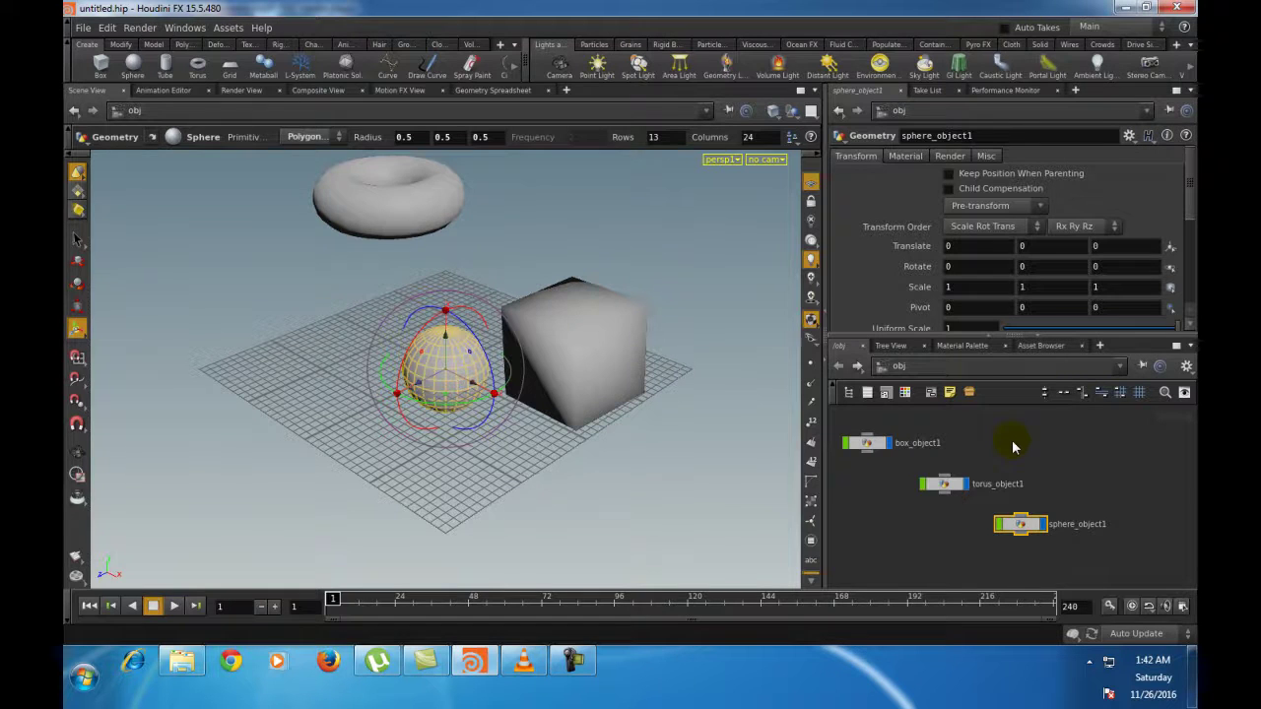
{"action": "scroll", "coordinate": [1081, 464], "scroll_direction": "up", "scroll_amount": 3}
{"action": "scroll", "coordinate": [999, 473], "scroll_direction": "down", "scroll_amount": 4}
{"action": "scroll", "coordinate": [1139, 516], "scroll_direction": "up", "scroll_amount": 2}
{"action": "scroll", "coordinate": [1139, 515], "scroll_direction": "down", "scroll_amount": 3}
{"action": "scroll", "coordinate": [1087, 520], "scroll_direction": "up", "scroll_amount": 3}
{"action": "scroll", "coordinate": [1123, 547], "scroll_direction": "down", "scroll_amount": 1}
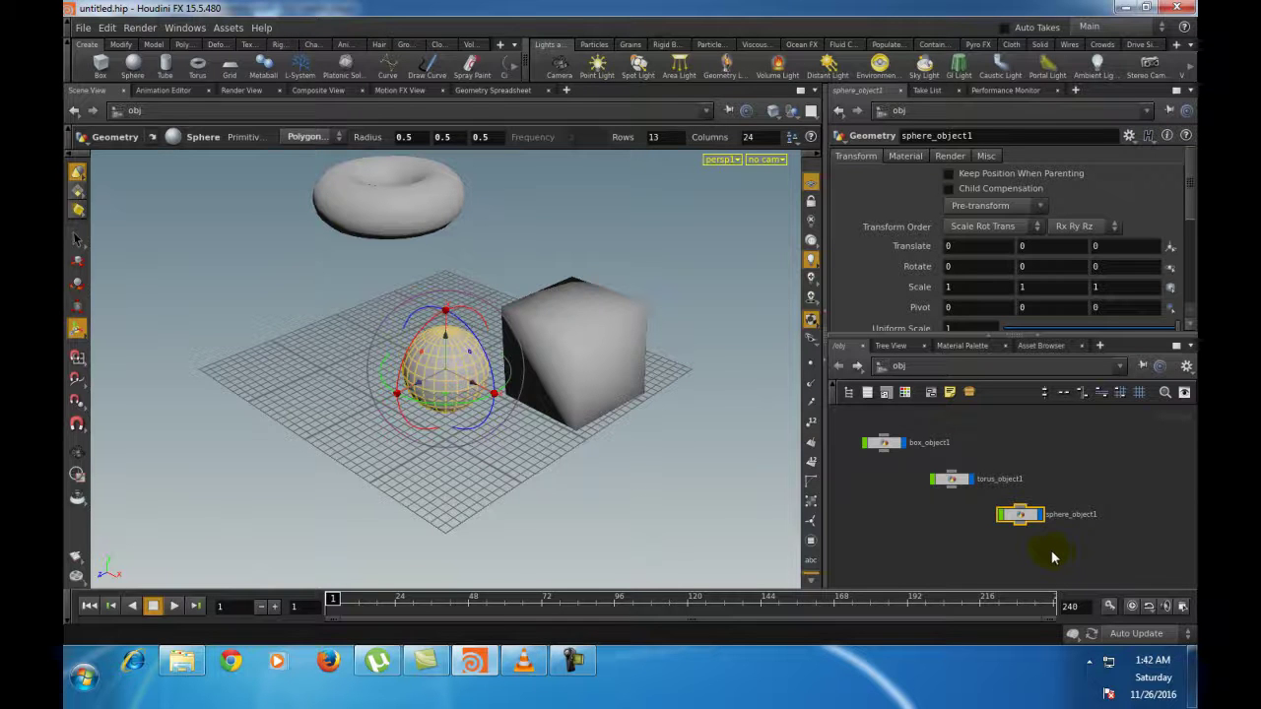
Step: Deselect the sphere node after panning the network, and home the network view on all three object nodes
{"action": "middle_click_drag", "start_coordinate": [983, 577], "coordinate": [963, 494]}
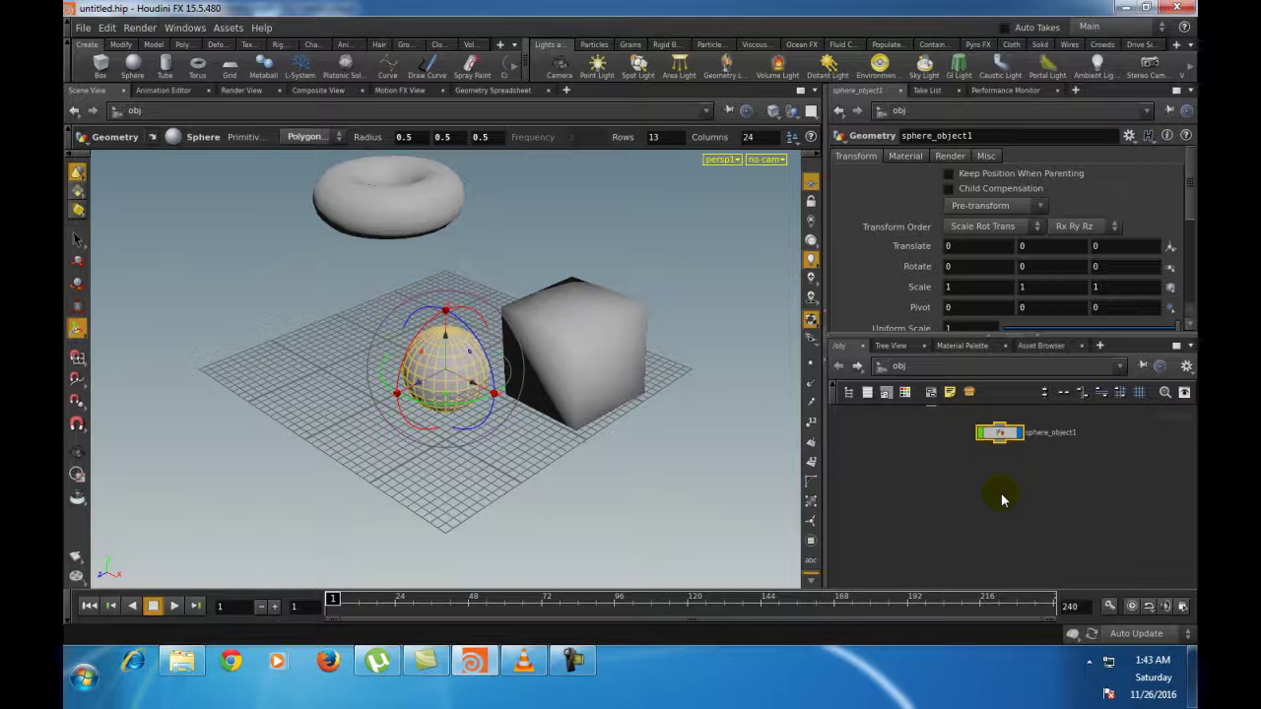
{"action": "left_click", "coordinate": [1001, 494]}
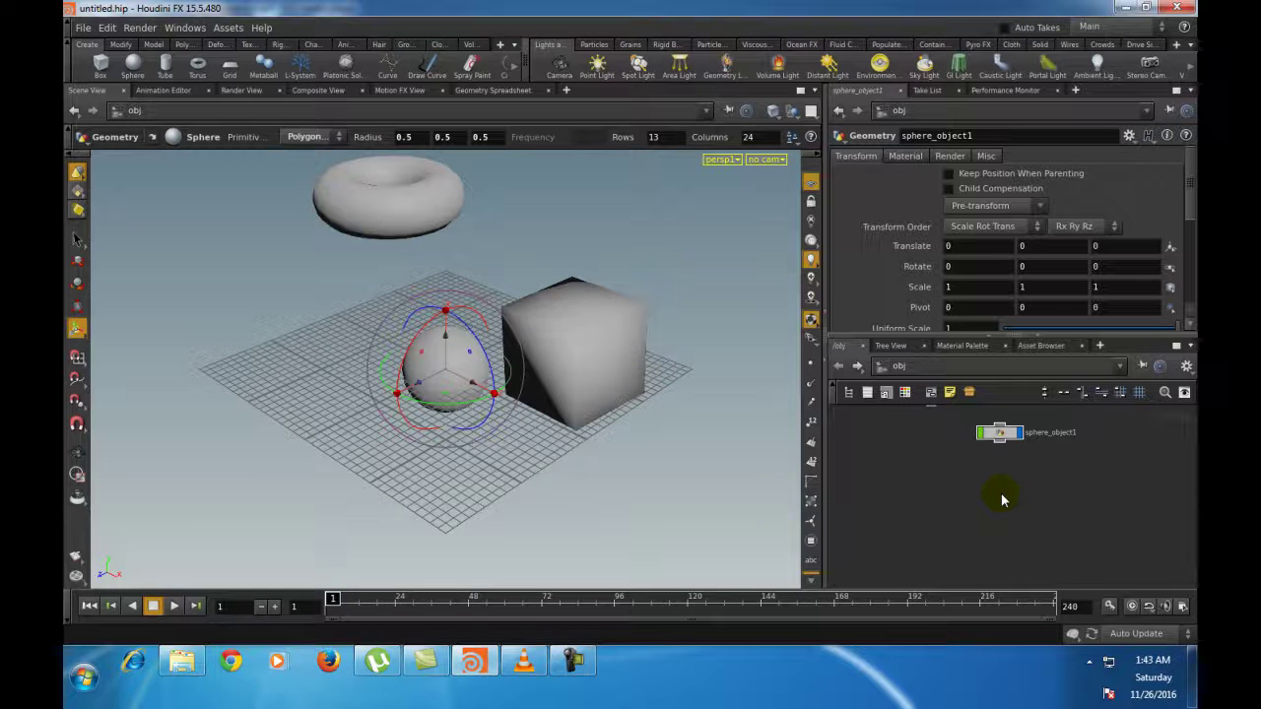
{"action": "key", "text": "h"}
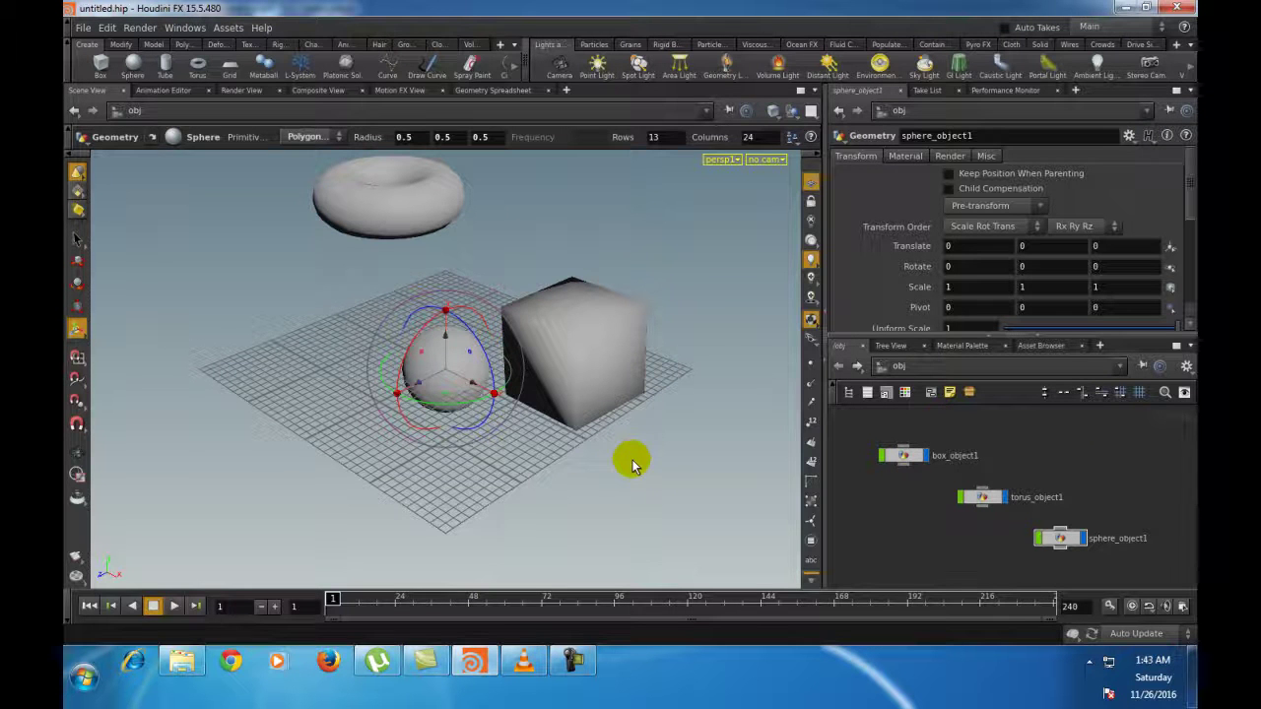
Step: Adjust the perspective view to a lower, closer angle on the three objects and bring back the transform handles
{"action": "key", "text": "Escape"}
{"action": "left_click_drag", "start_coordinate": [613, 416], "coordinate": [684, 495]}
{"action": "key", "text": "Return"}
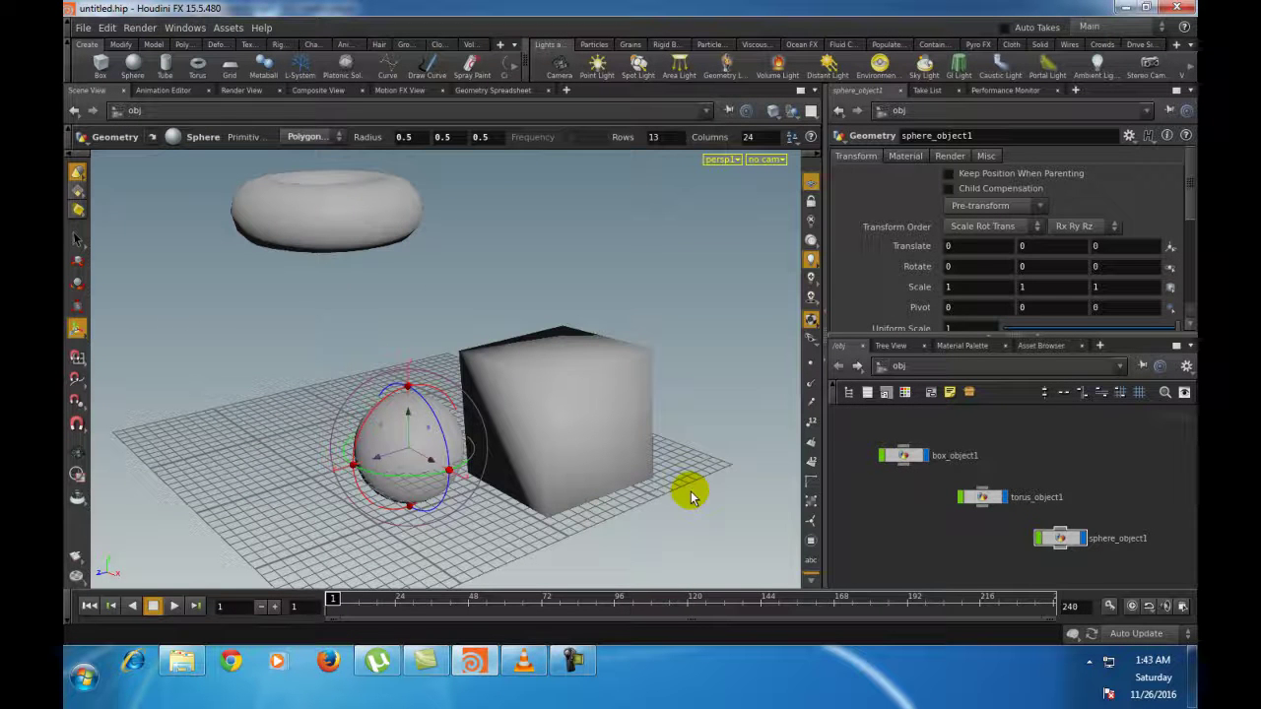